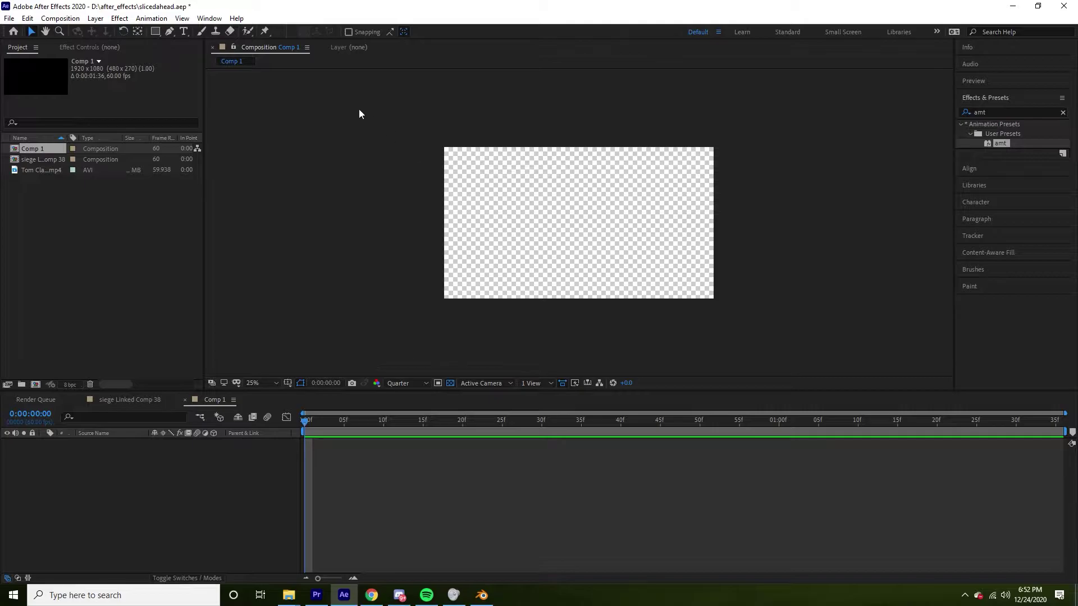
Create the first comp-sized black solid, Black Solid 1
{"action": "left_click", "coordinate": [96, 19]}
{"action": "mouse_move", "coordinate": [110, 31]}
{"action": "left_click", "coordinate": [281, 43]}
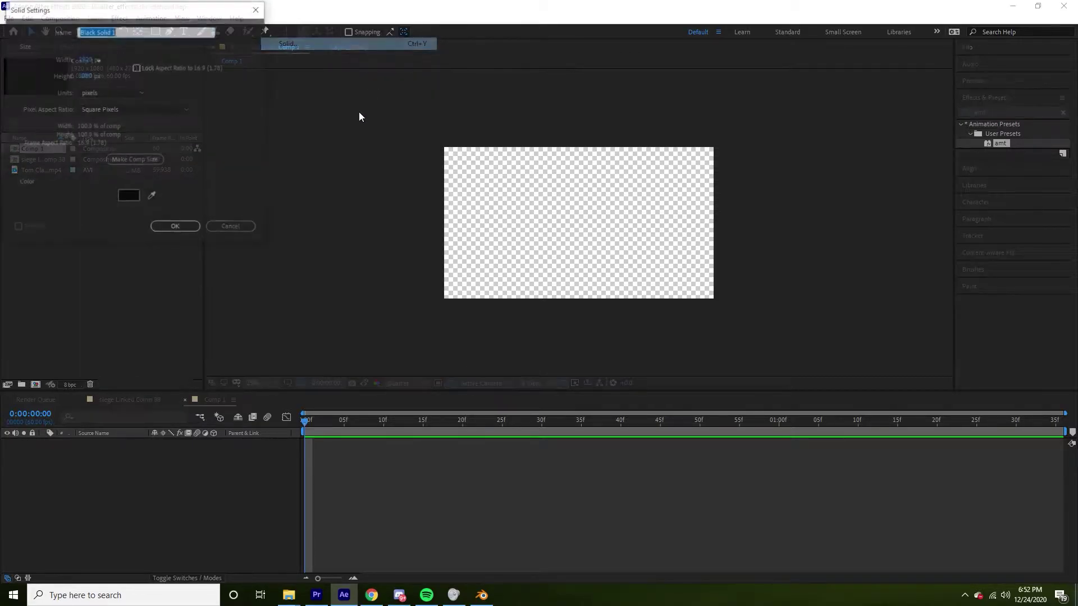
{"action": "left_click", "coordinate": [174, 228]}
Create a second comp-sized black solid, Black Solid 2
{"action": "left_click", "coordinate": [95, 19]}
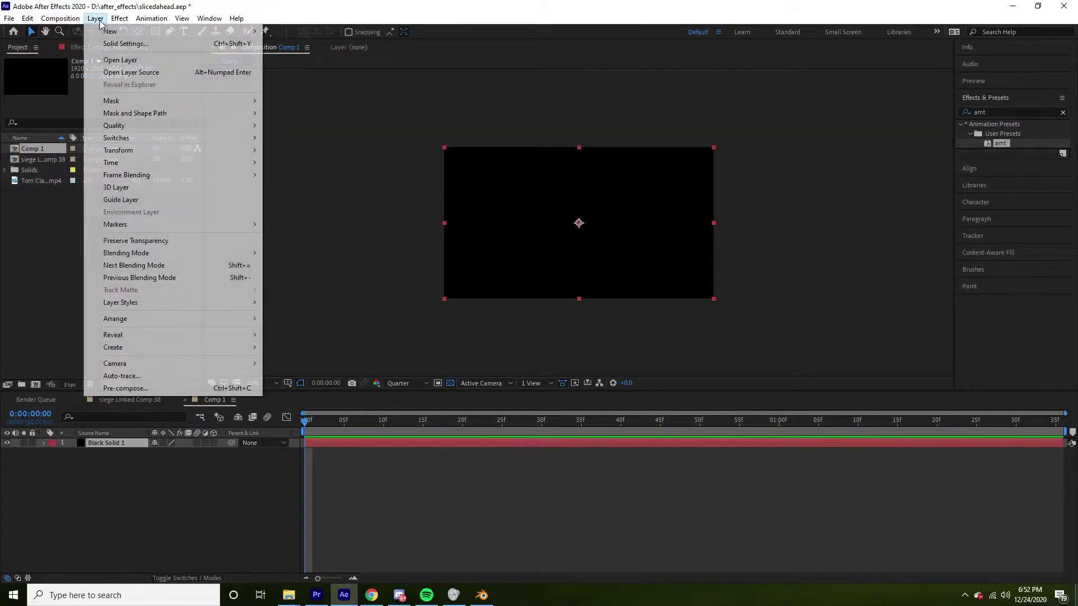
{"action": "mouse_move", "coordinate": [110, 31]}
{"action": "left_click", "coordinate": [281, 43]}
{"action": "left_click", "coordinate": [163, 229]}
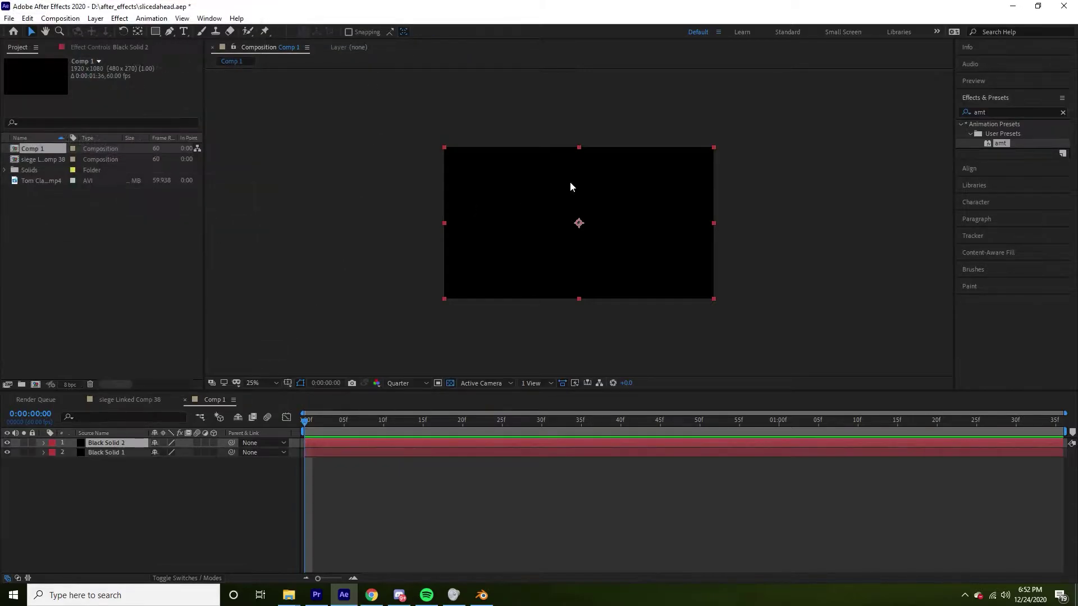
{"action": "left_click", "coordinate": [1000, 113]}
Search 'snow' in Effects & Presets and apply CC Snowfall to Black Solid 2
{"action": "type", "text": "s"}
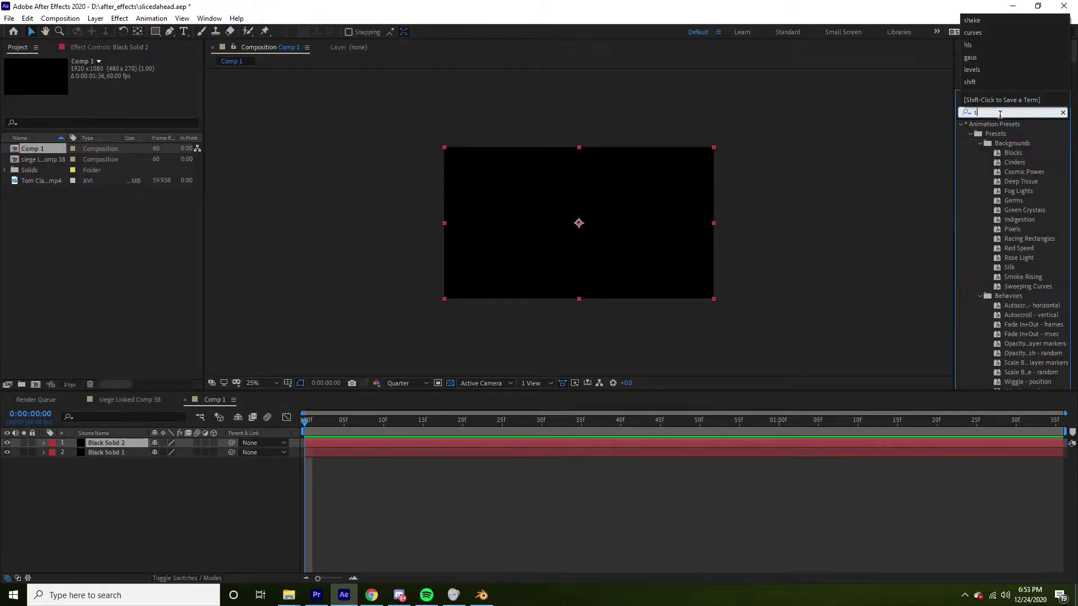
{"action": "type", "text": "now"}
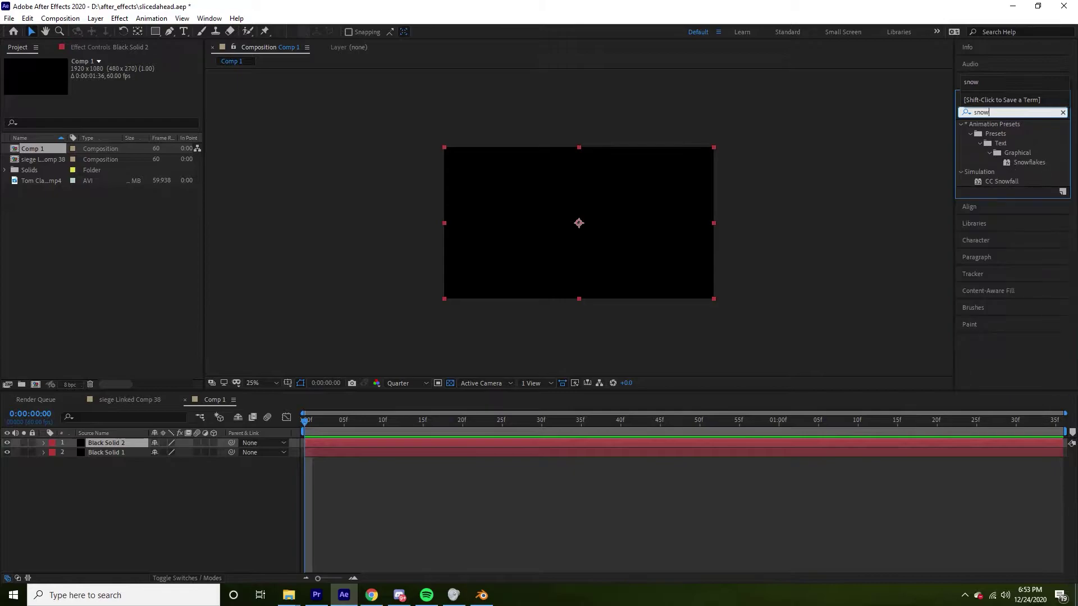
{"action": "double_click", "coordinate": [1016, 182]}
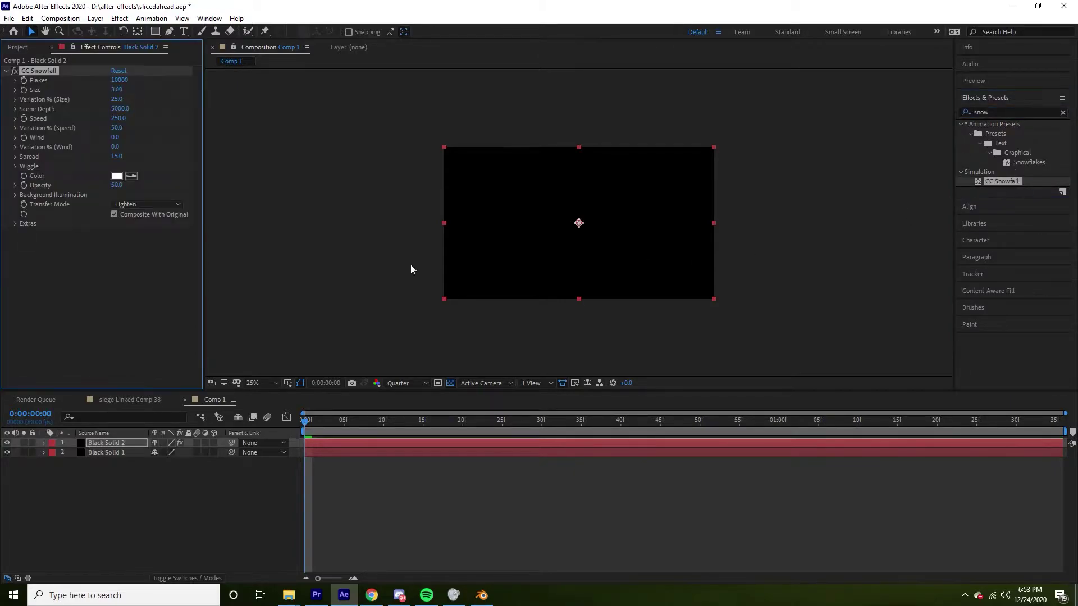
{"action": "scroll", "coordinate": [472, 236], "scroll_direction": "down", "scroll_amount": 1}
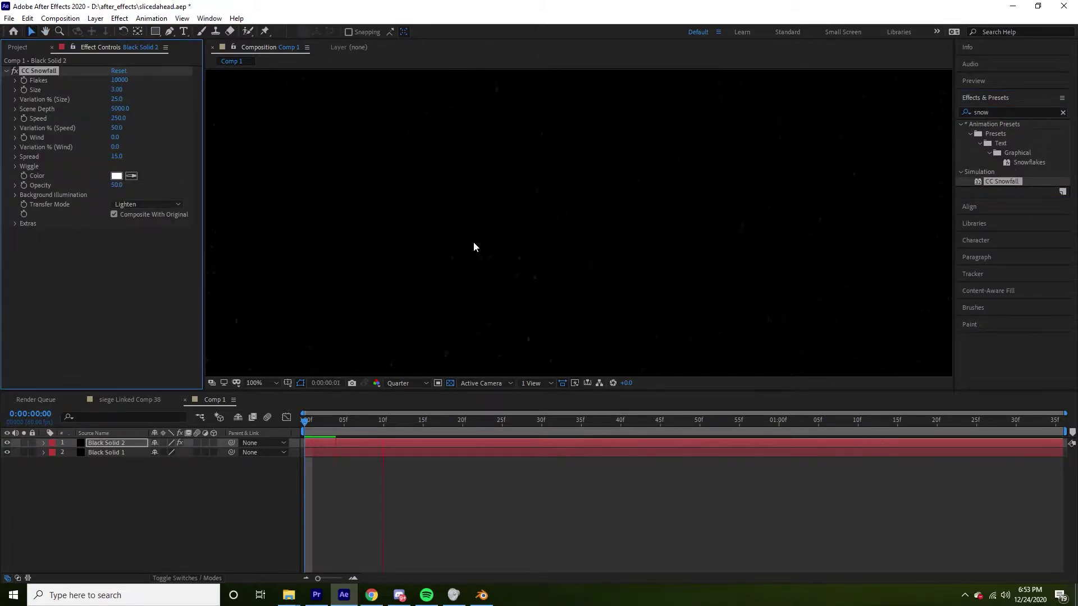
{"action": "scroll", "coordinate": [474, 243], "scroll_direction": "up", "scroll_amount": 2}
Set the viewer resolution to Full and preview the snowfall
{"action": "key", "text": "space"}
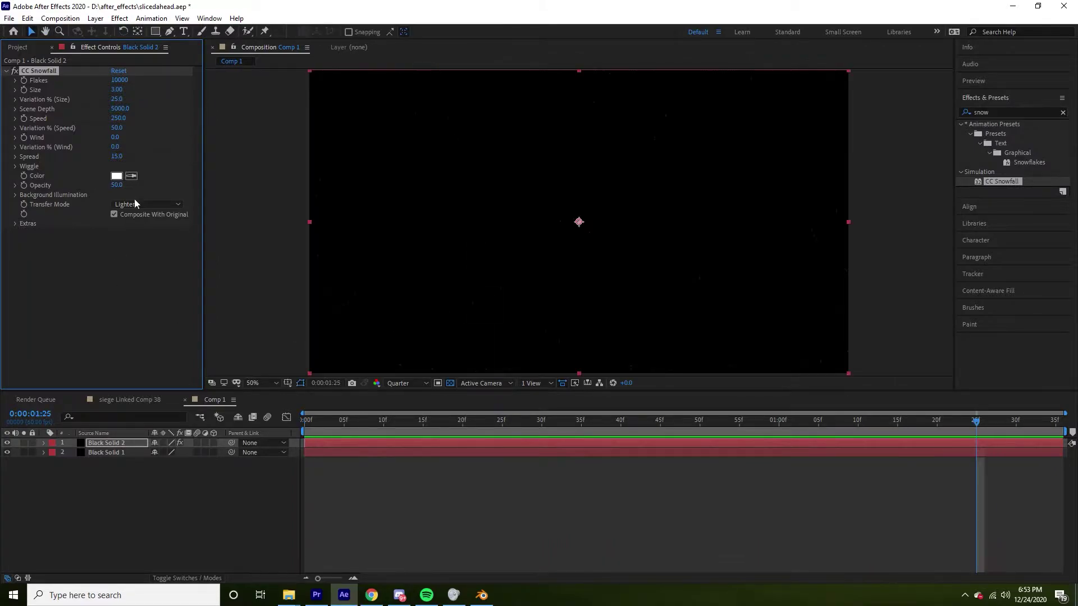
{"action": "left_click", "coordinate": [409, 382]}
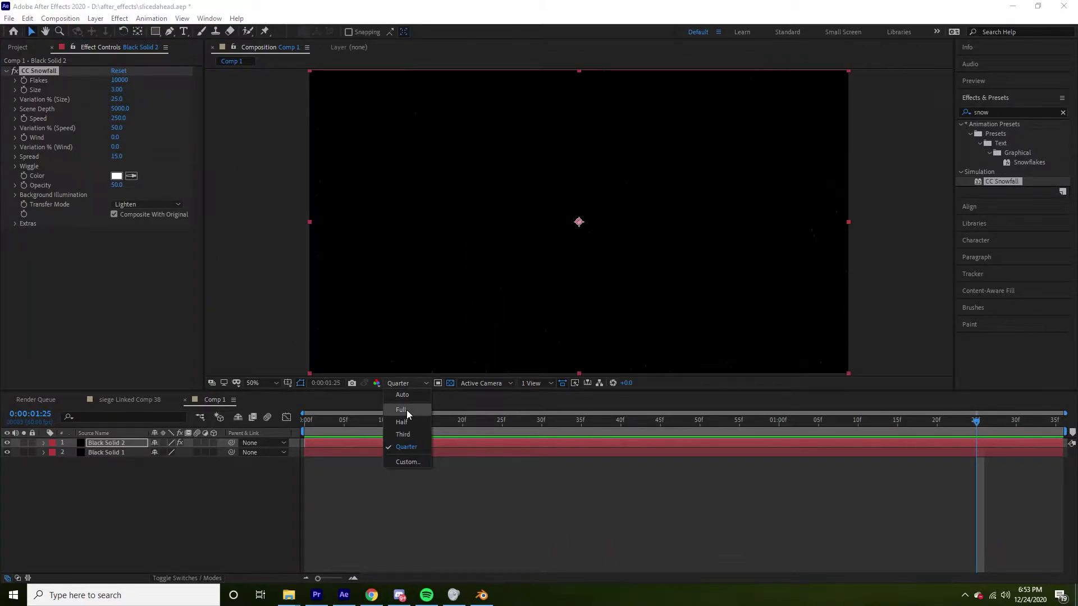
{"action": "left_click", "coordinate": [407, 410]}
{"action": "key", "text": "space"}
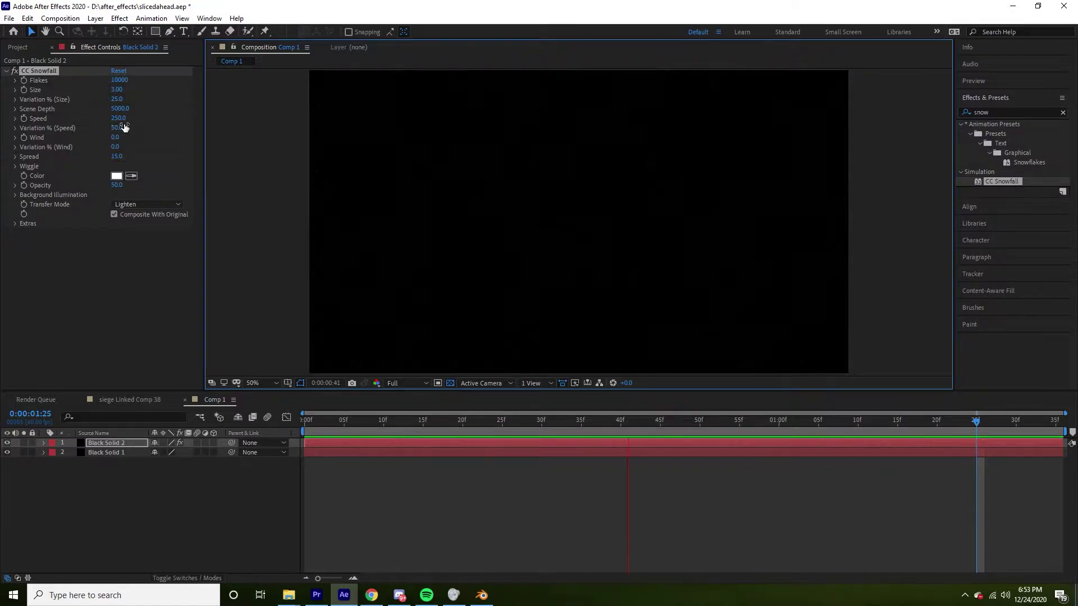
Set CC Snowfall Spread to 0 and stop the preview
{"action": "left_click", "coordinate": [121, 158]}
{"action": "type", "text": "0"}
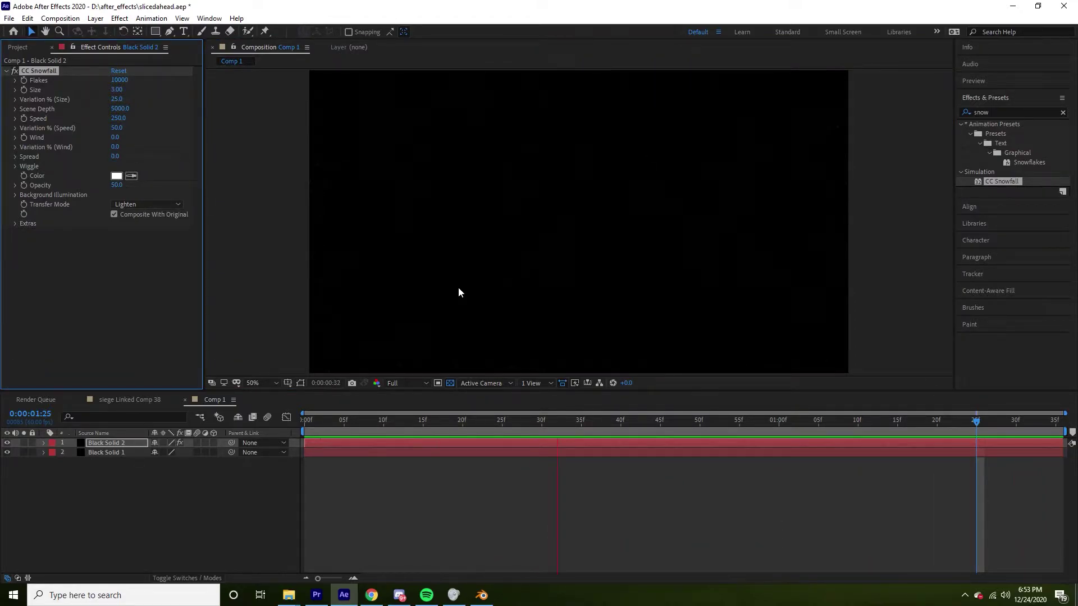
{"action": "key", "text": "space"}
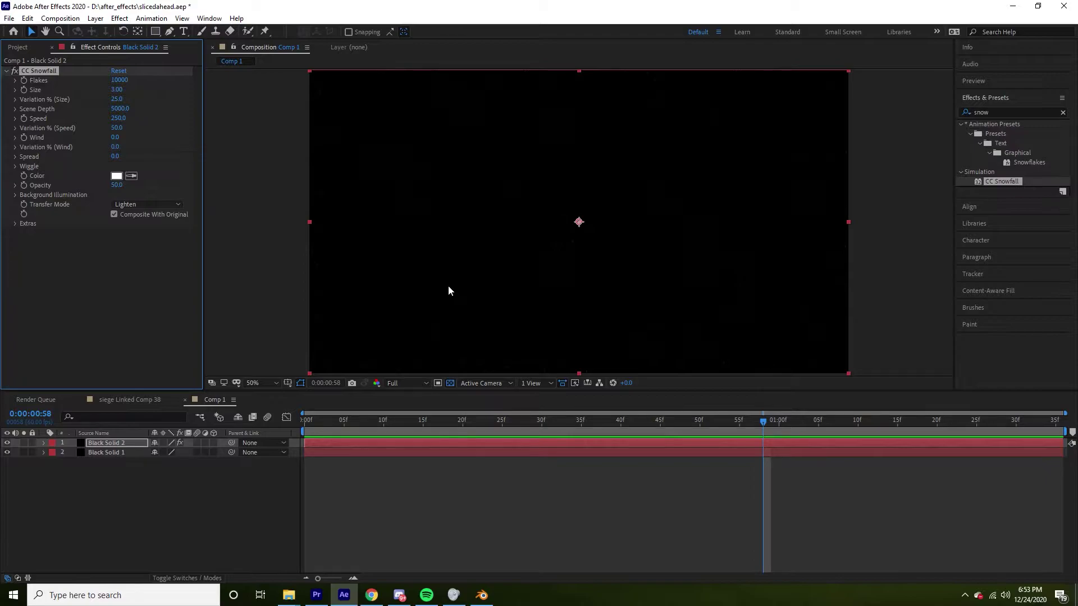
Set CC Snowfall Speed to 0 and preview the frozen flakes
{"action": "left_click", "coordinate": [123, 92]}
{"action": "left_click", "coordinate": [118, 118]}
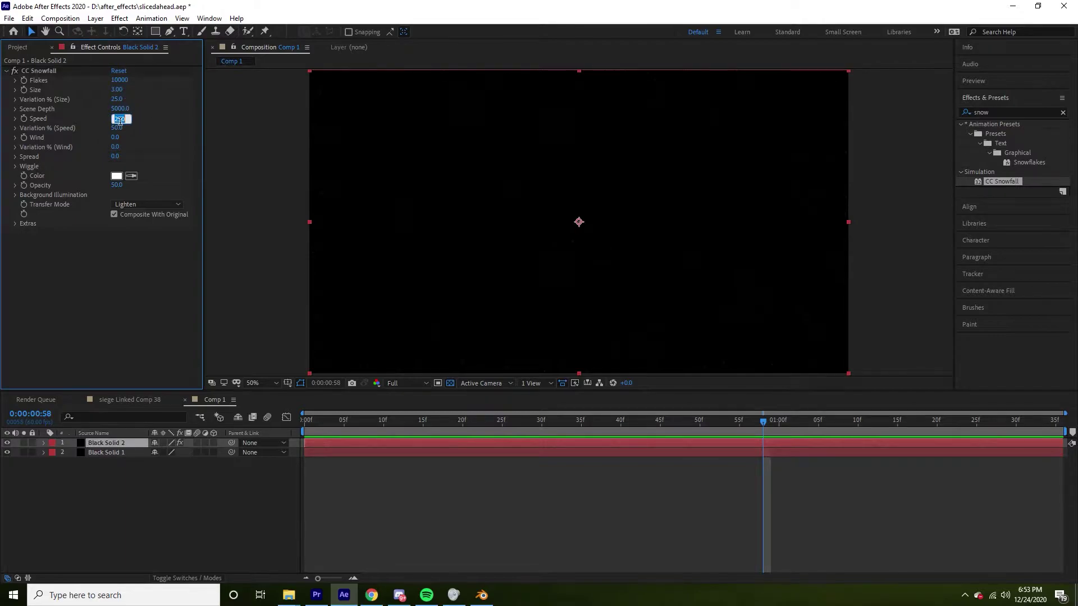
{"action": "type", "text": "0"}
{"action": "key", "text": "Return"}
{"action": "key", "text": "space"}
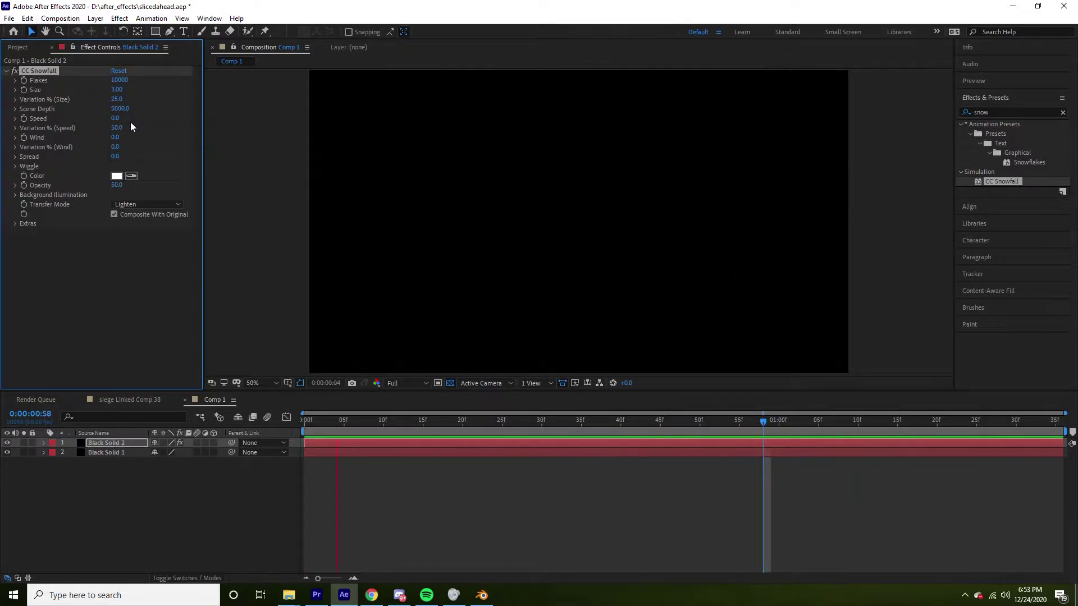
{"action": "key", "text": "space"}
Enlarge the snowflakes to Size 15
{"action": "left_click", "coordinate": [121, 91]}
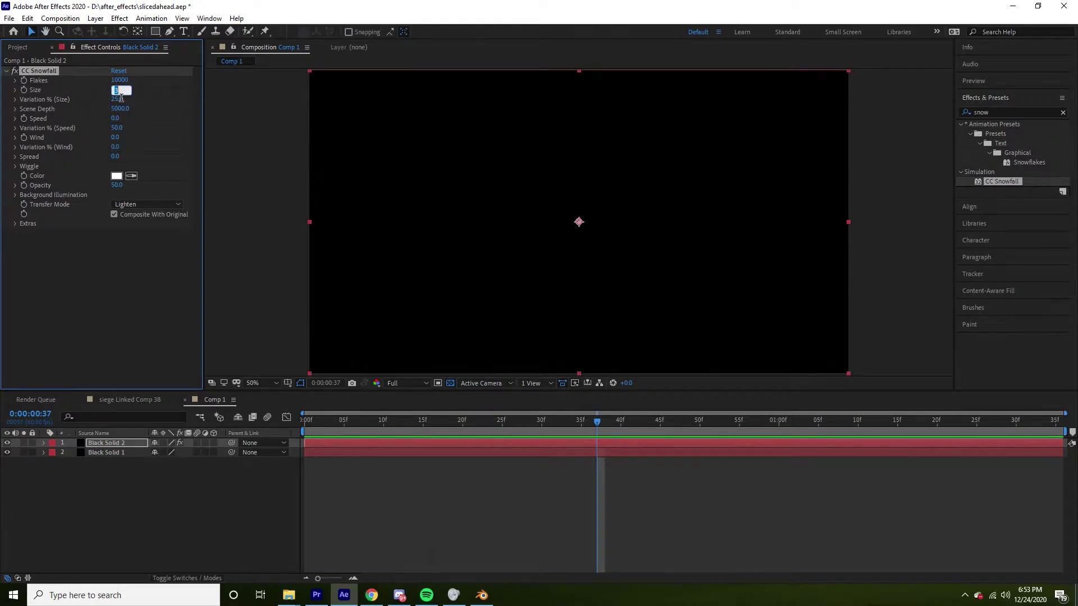
{"action": "type", "text": "100"}
{"action": "key", "text": "Return"}
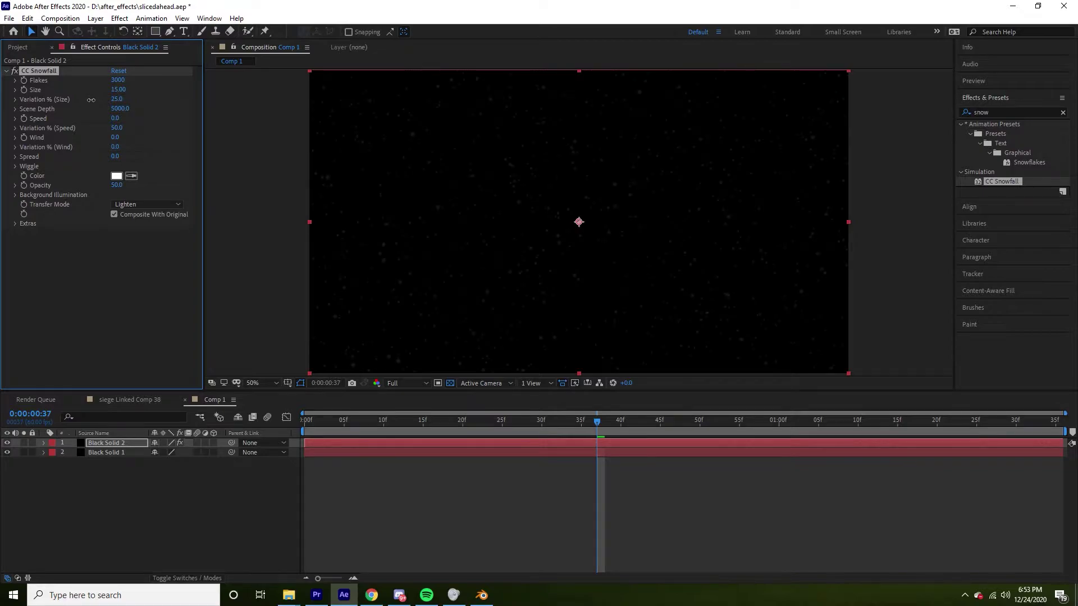
Apply Tint to Black Solid 2 and try a white Map Black To, then cancel it
{"action": "left_click", "coordinate": [999, 113]}
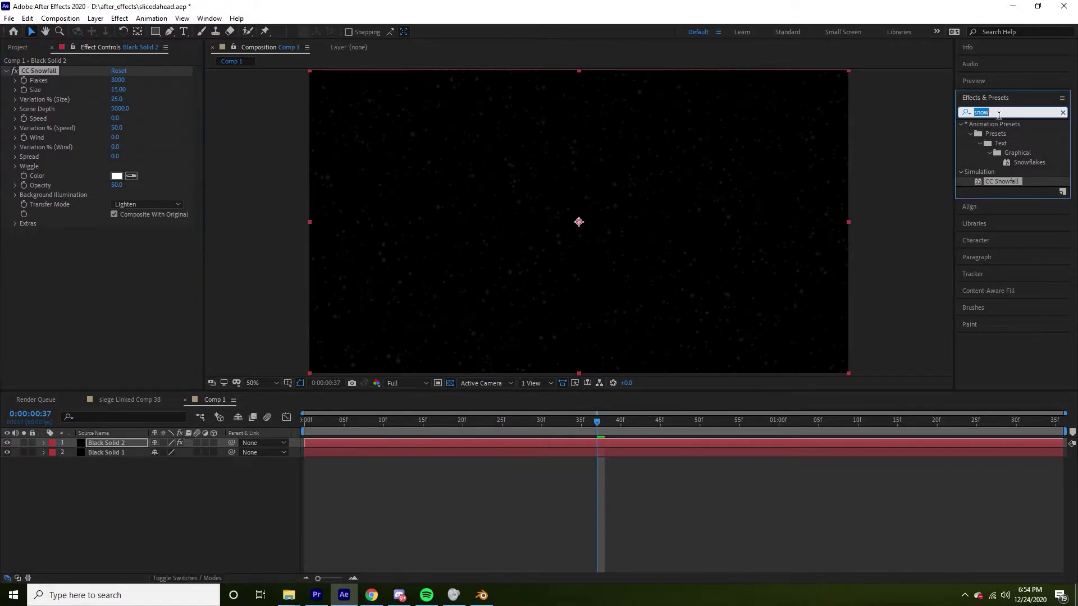
{"action": "type", "text": "tint"}
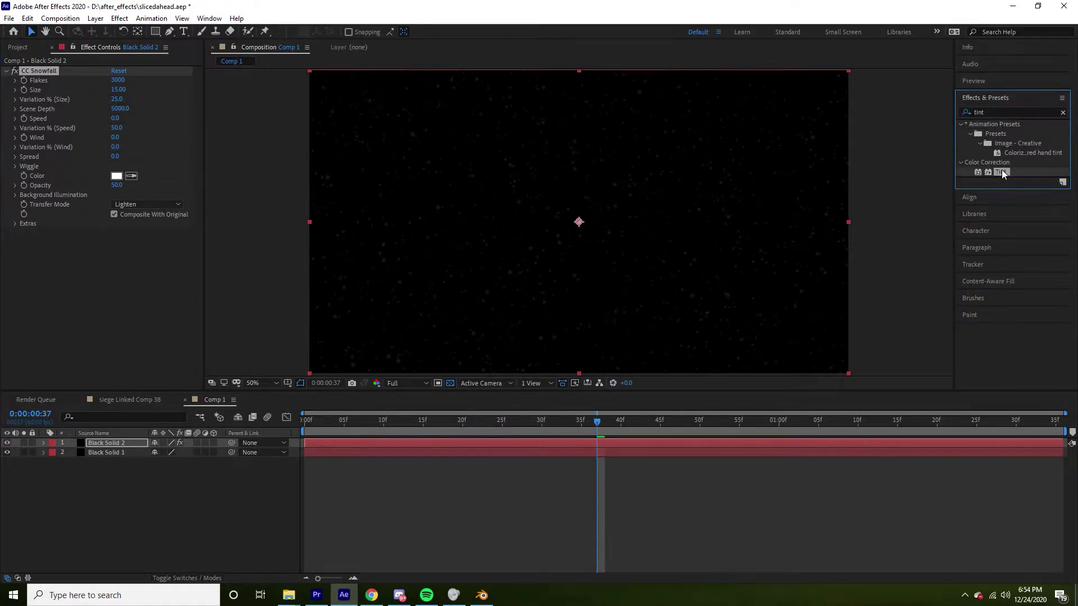
{"action": "double_click", "coordinate": [1001, 171]}
{"action": "left_click", "coordinate": [116, 243]}
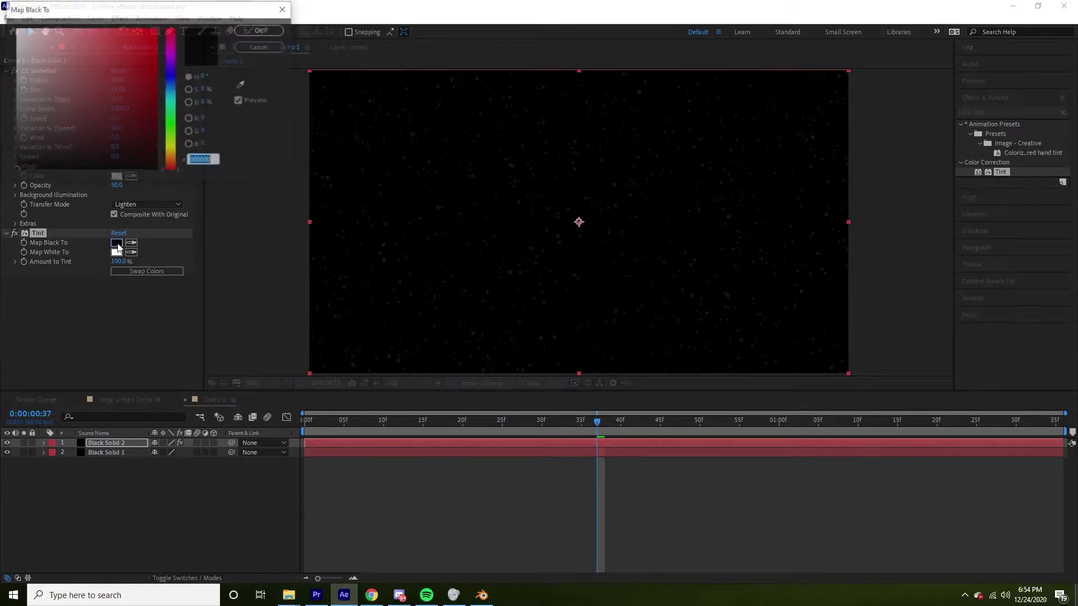
{"action": "left_click_drag", "start_coordinate": [84, 68], "coordinate": [15, 28]}
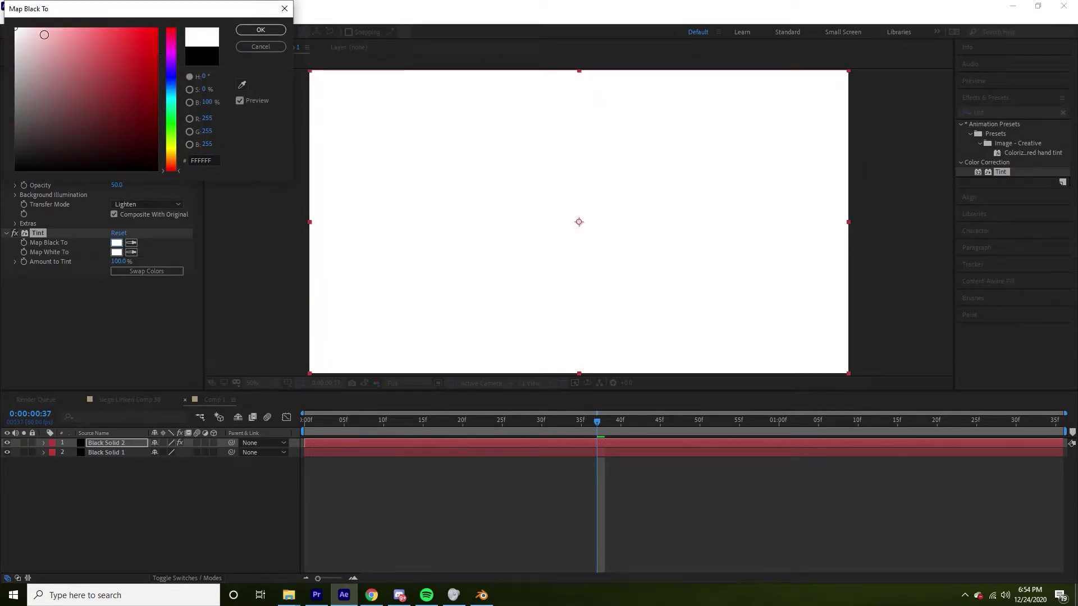
{"action": "left_click", "coordinate": [261, 47]}
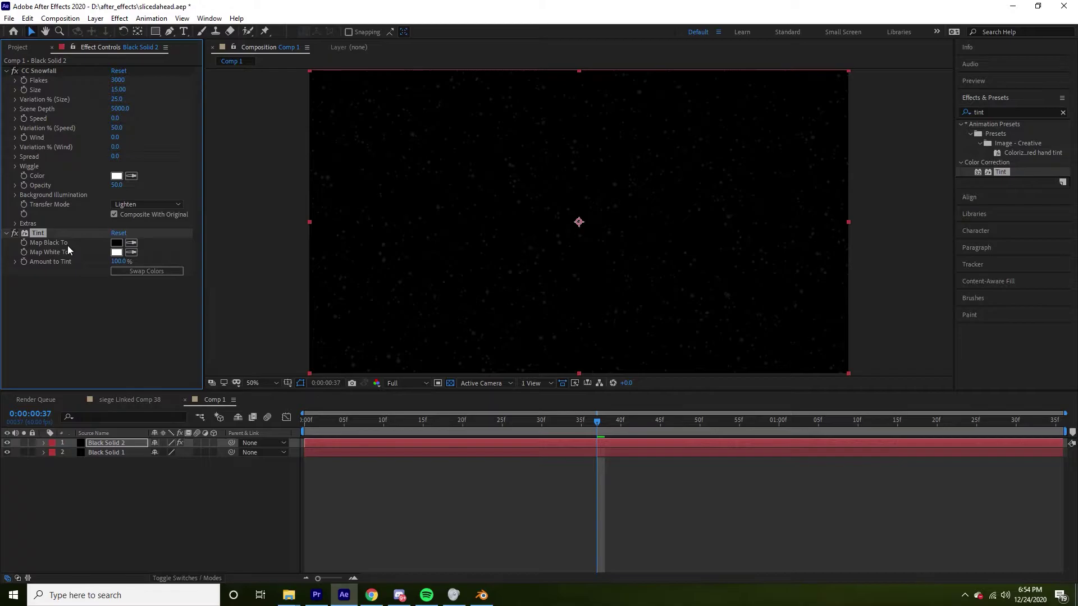
Delete the Tint, toggle Black Solid 1's visibility, and turn off snowfall compositing over the original
{"action": "key", "text": "Delete"}
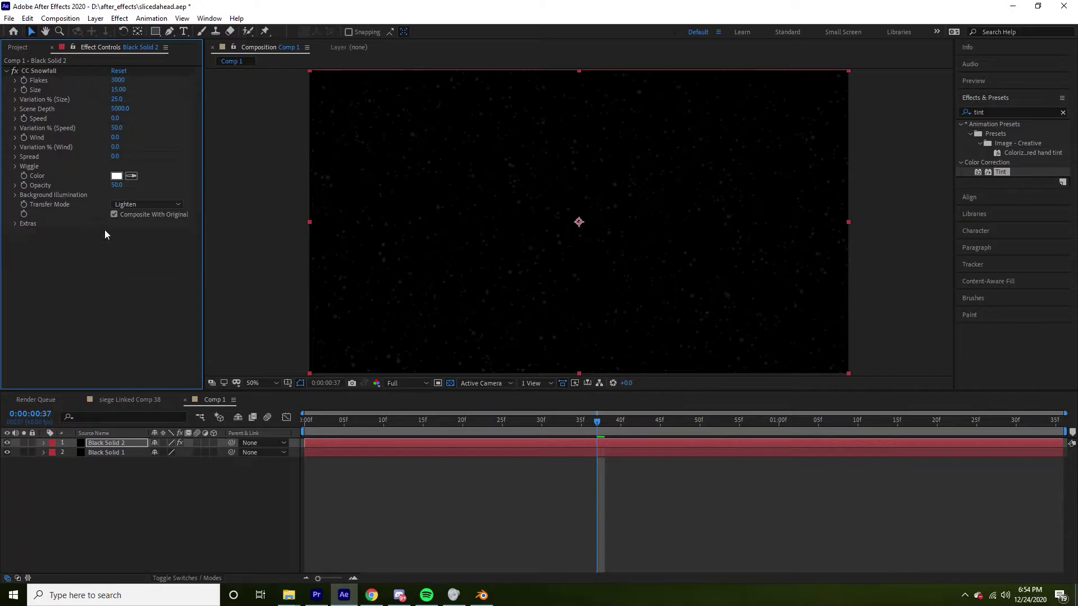
{"action": "key", "text": "ctrl+5"}
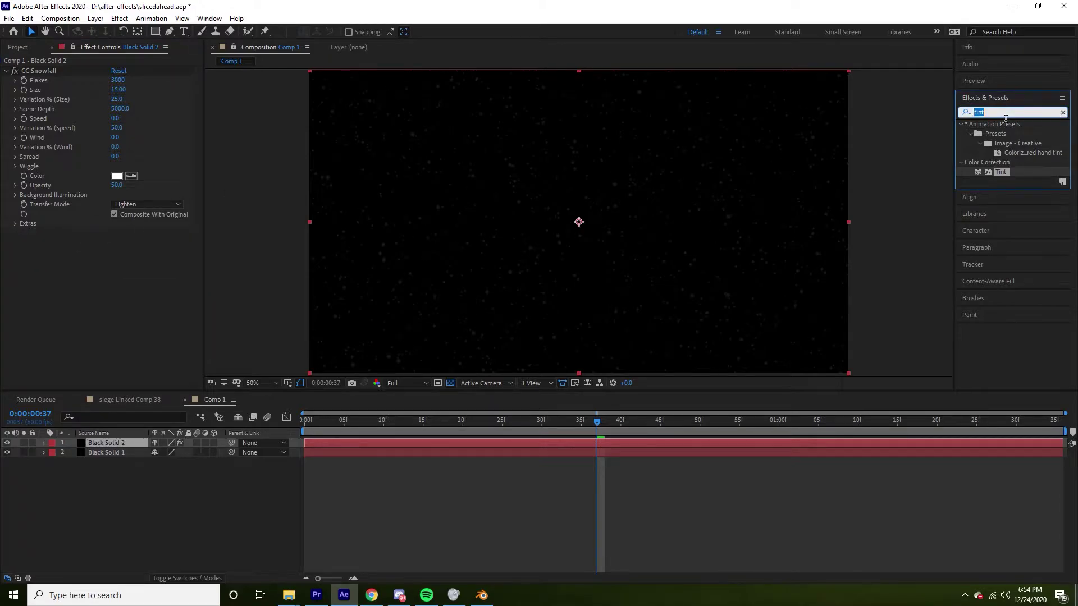
{"action": "left_click", "coordinate": [7, 453]}
{"action": "left_click", "coordinate": [455, 382]}
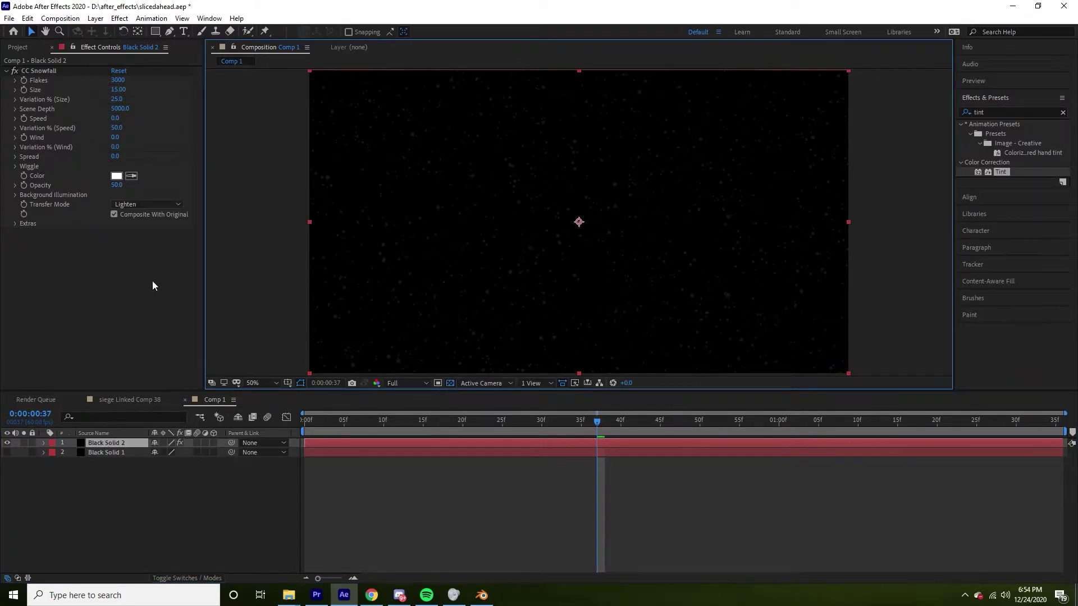
{"action": "left_click", "coordinate": [116, 216]}
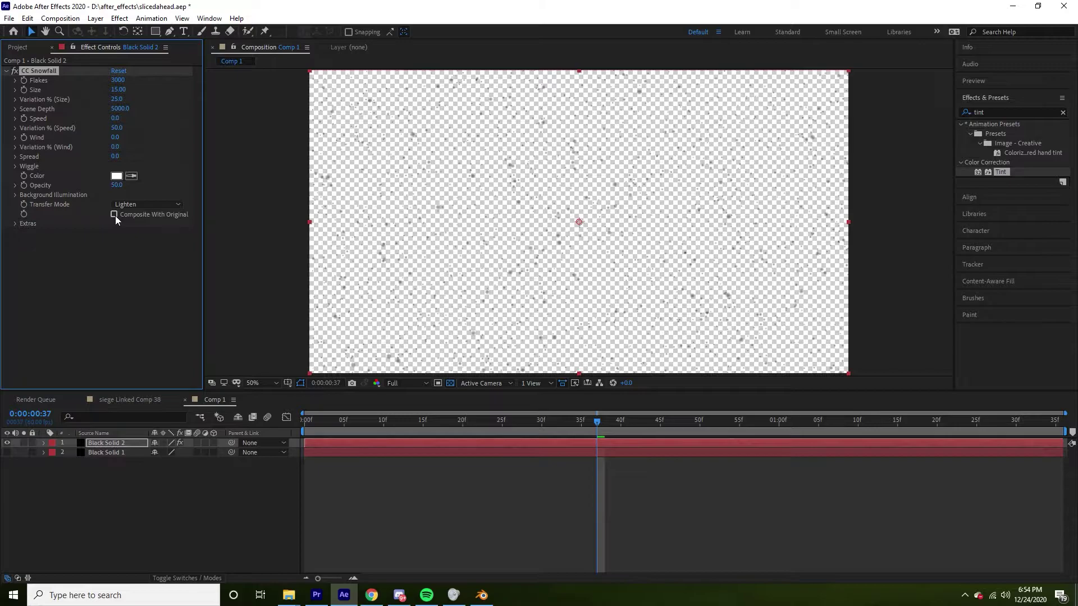
{"action": "left_click", "coordinate": [7, 453]}
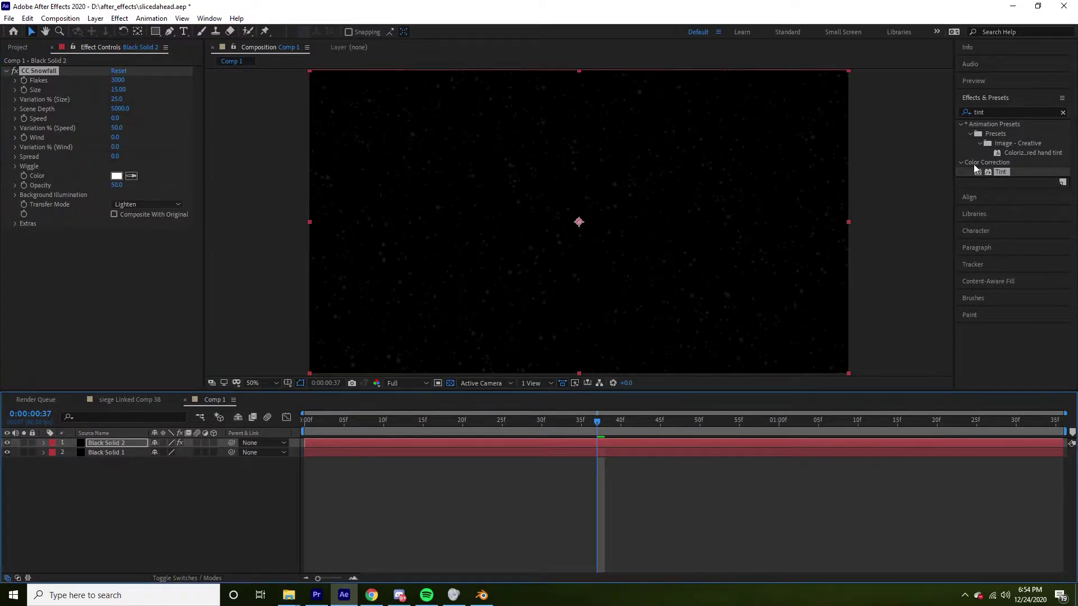
Reapply Tint with Map Black To set to white, and shrink snowfall Size to 7.69
{"action": "double_click", "coordinate": [1003, 171]}
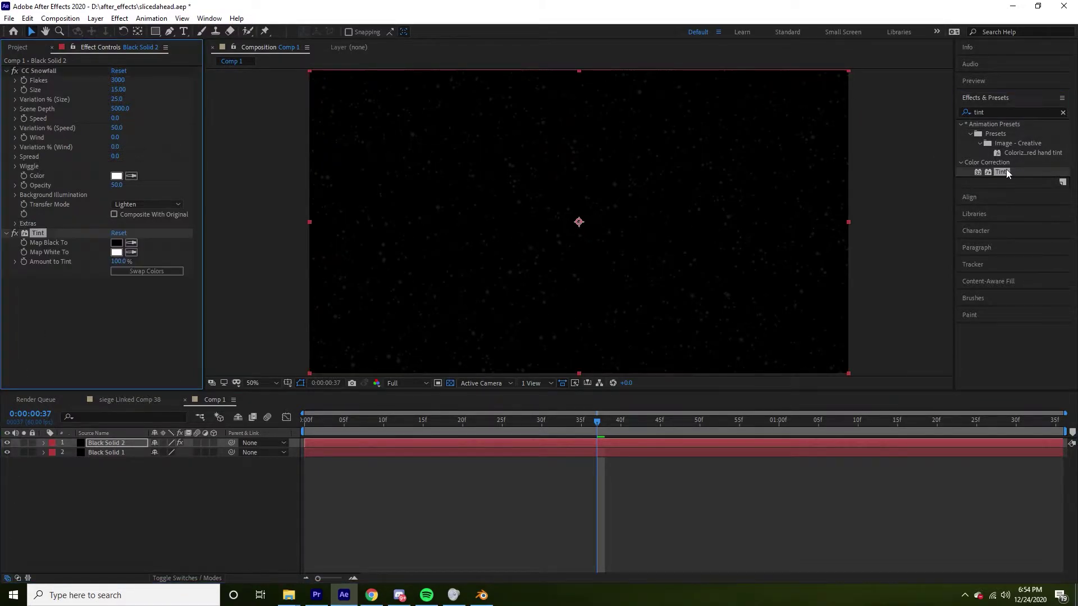
{"action": "left_click", "coordinate": [117, 242]}
{"action": "left_click", "coordinate": [16, 28]}
{"action": "left_click", "coordinate": [260, 30]}
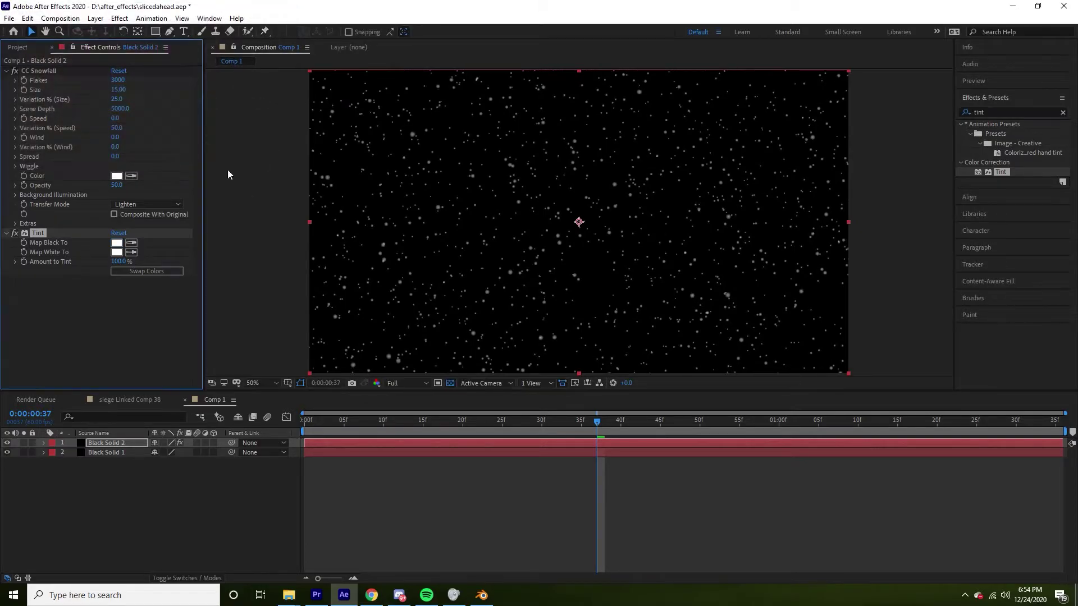
{"action": "left_click_drag", "start_coordinate": [118, 93], "coordinate": [4, 102]}
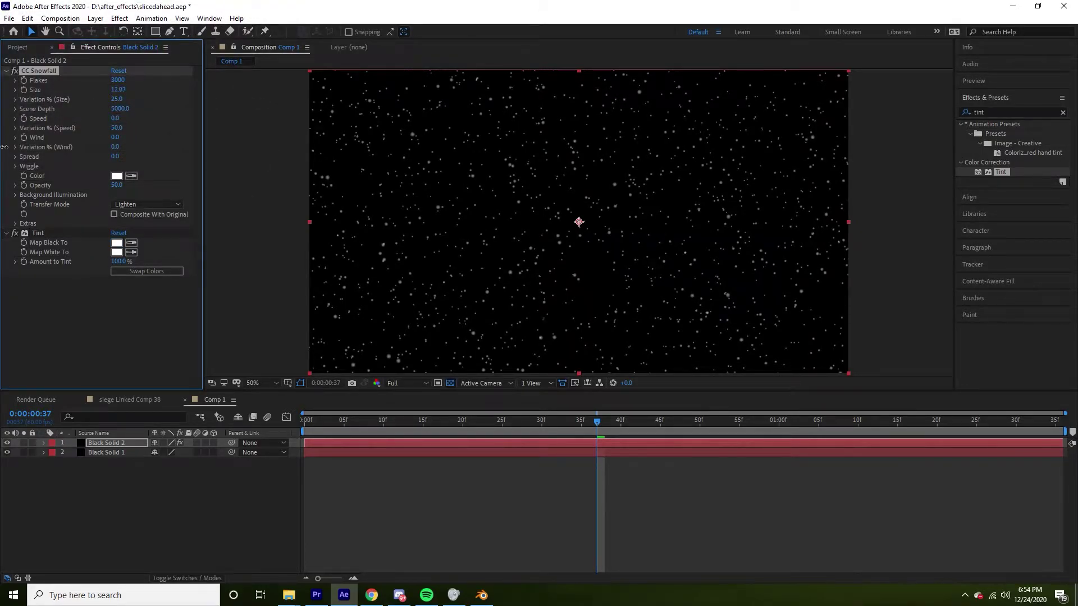
{"action": "left_click_drag", "start_coordinate": [118, 90], "coordinate": [3, 163]}
Apply a Levels effect to the snow layer with Channel set to Alpha
{"action": "left_click", "coordinate": [979, 114]}
{"action": "double_click", "coordinate": [994, 116]}
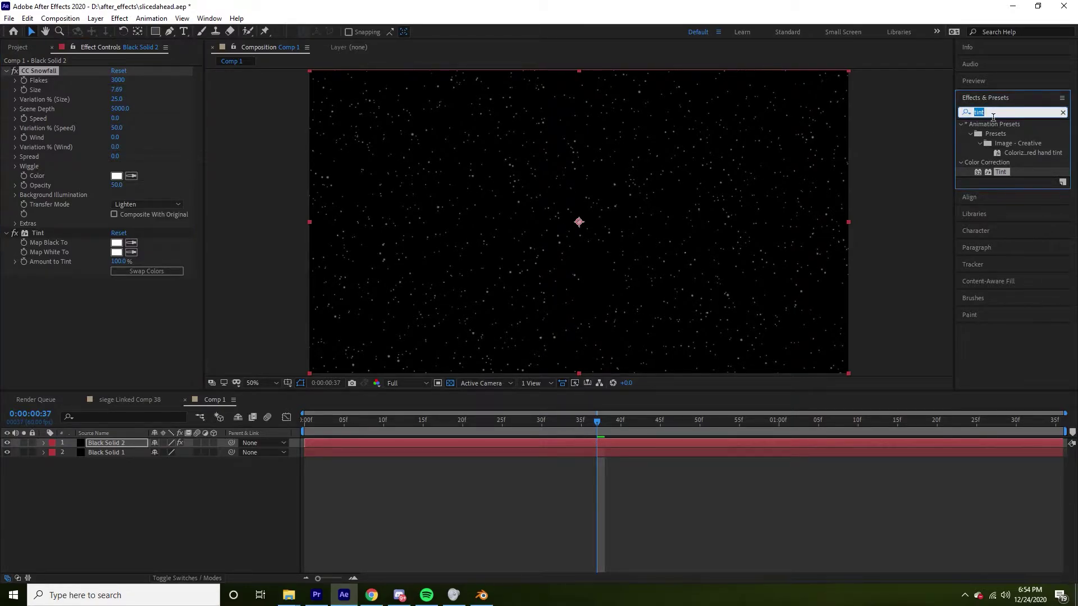
{"action": "type", "text": "levels"}
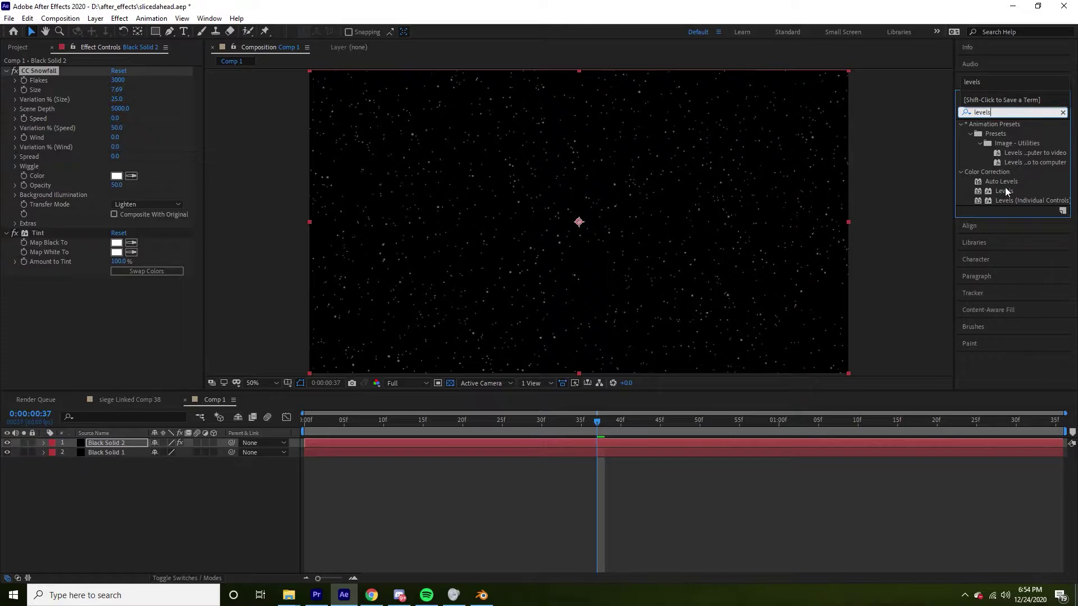
{"action": "double_click", "coordinate": [1004, 191]}
{"action": "left_click", "coordinate": [126, 249]}
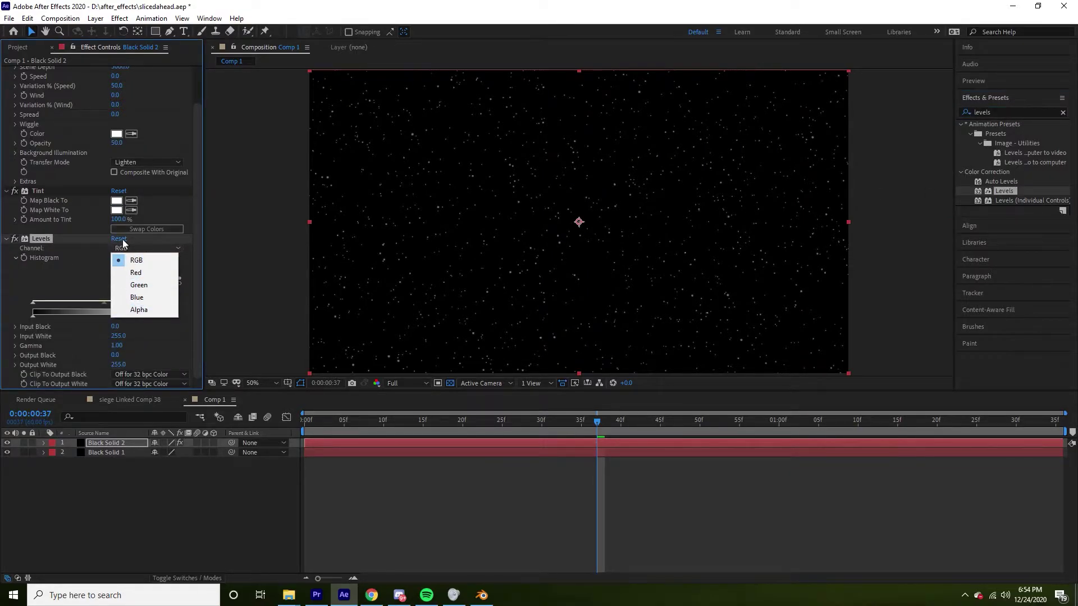
{"action": "left_click", "coordinate": [139, 310]}
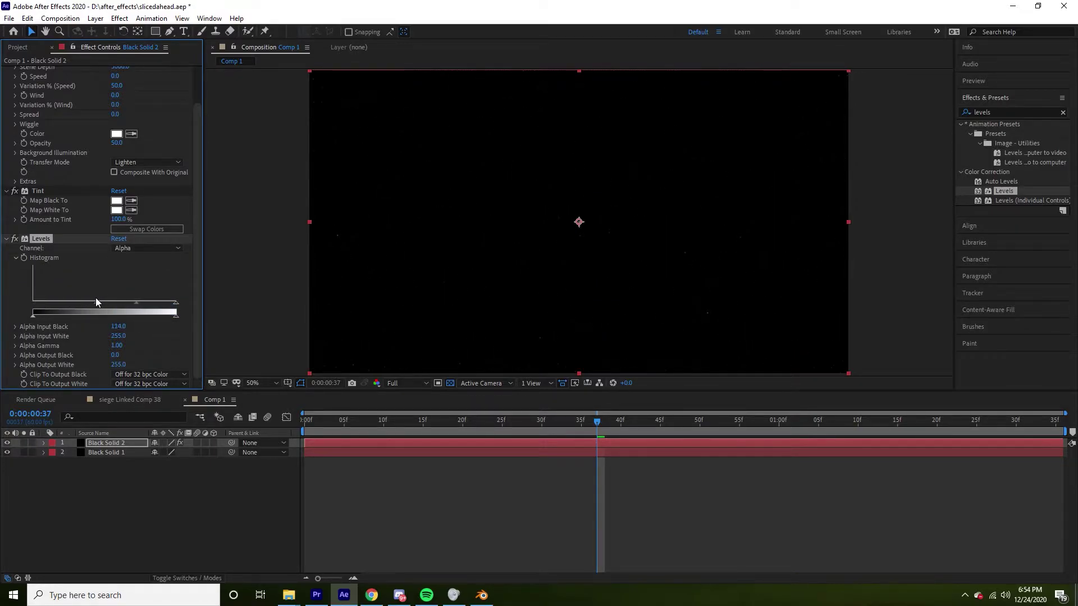
Lower Levels Alpha Input Black and White, then preview and inspect the stars up close
{"action": "left_click_drag", "start_coordinate": [96, 302], "coordinate": [31, 309]}
{"action": "left_click_drag", "start_coordinate": [176, 304], "coordinate": [48, 309]}
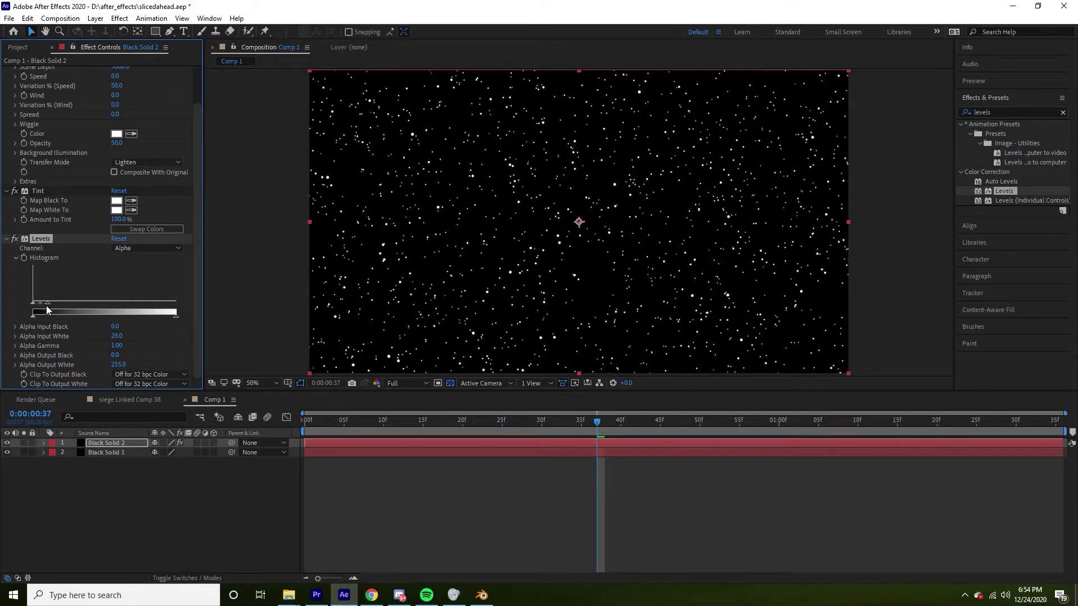
{"action": "left_click", "coordinate": [364, 430]}
{"action": "key", "text": "slash"}
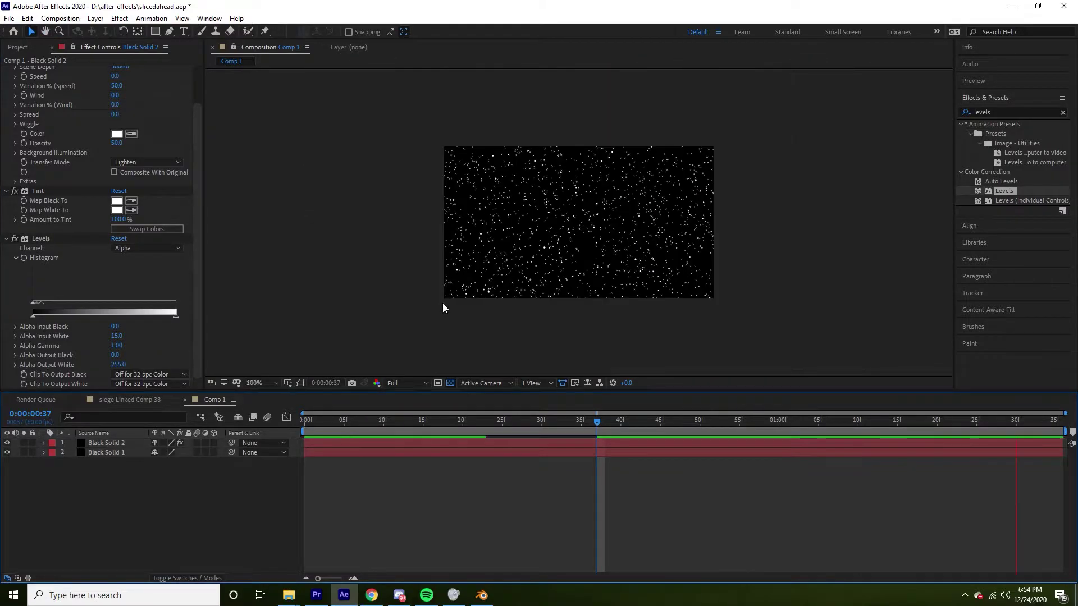
{"action": "key", "text": "period"}
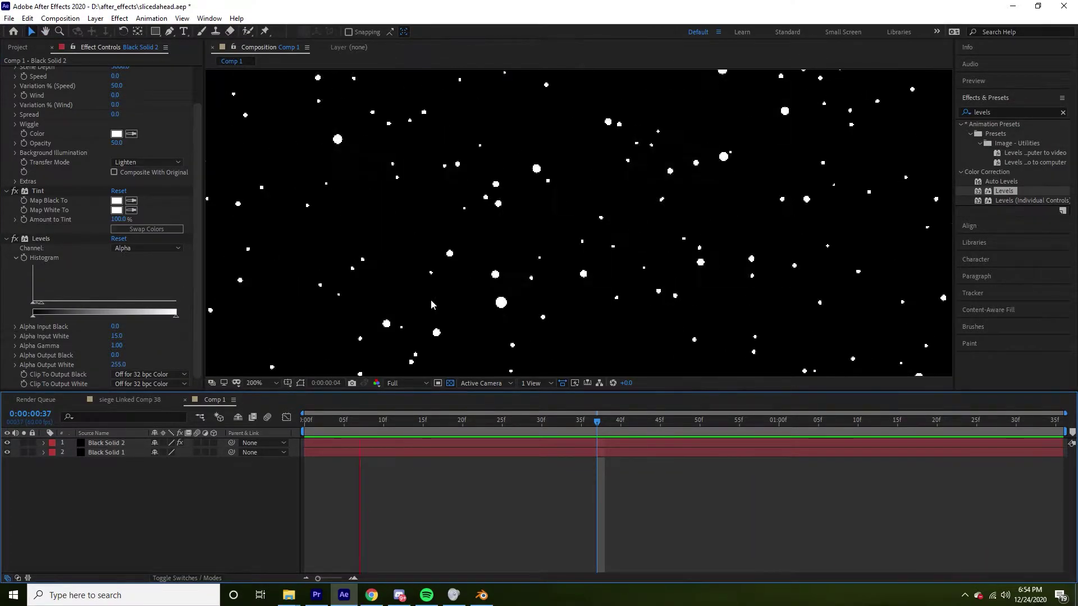
{"action": "key", "text": "period"}
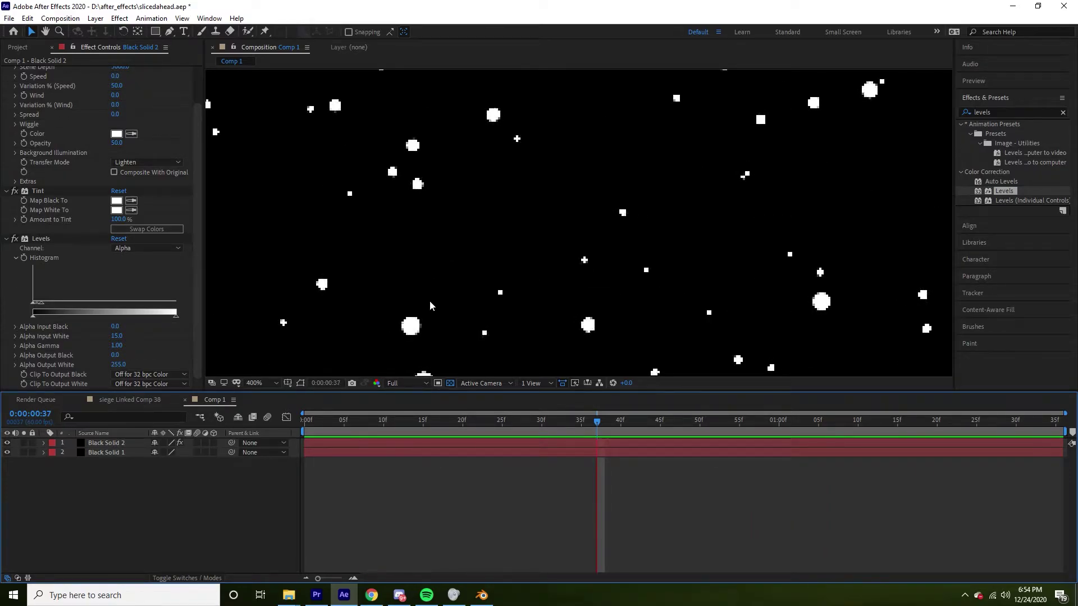
{"action": "key", "text": "comma"}
{"action": "key", "text": "comma"}
{"action": "key", "text": "comma"}
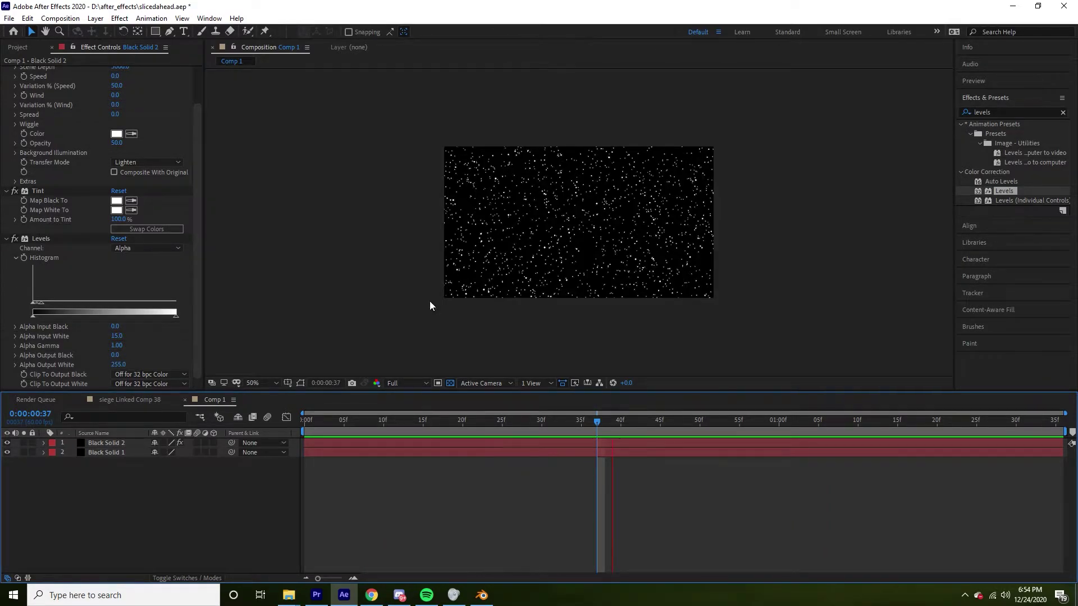
{"action": "scroll", "coordinate": [68, 118], "scroll_direction": "up", "scroll_amount": 3}
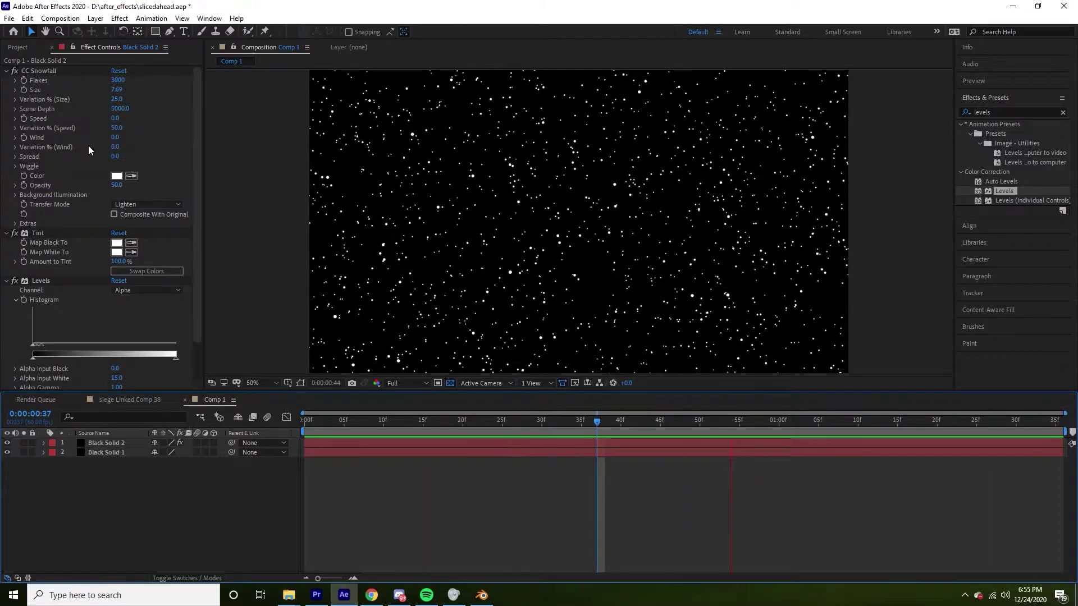
Reduce snowfall Size to 3.06 with less size variation, and set Alpha Input White to 199
{"action": "left_click_drag", "start_coordinate": [116, 89], "coordinate": [4, 159]}
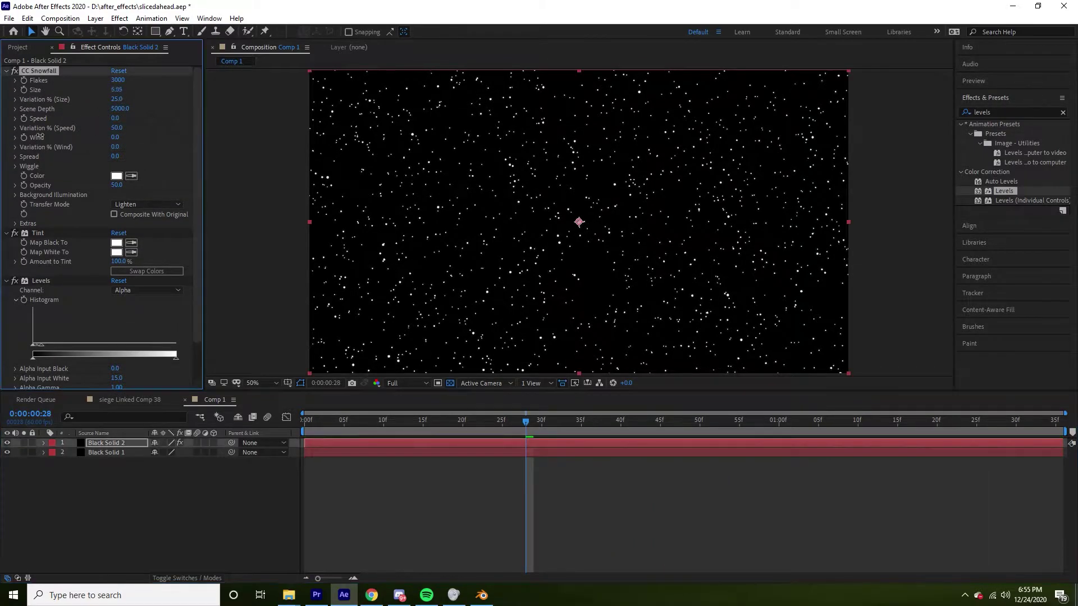
{"action": "left_click_drag", "start_coordinate": [121, 101], "coordinate": [106, 132]}
{"action": "left_click_drag", "start_coordinate": [33, 345], "coordinate": [69, 347]}
{"action": "left_click_drag", "start_coordinate": [146, 344], "coordinate": [150, 344]}
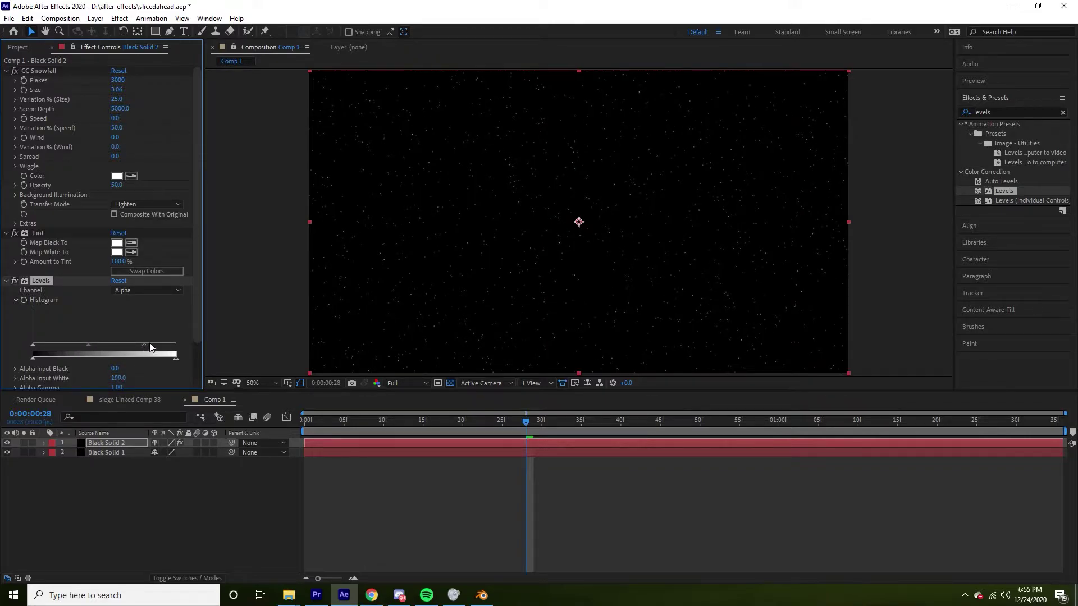
{"action": "key", "text": "space"}
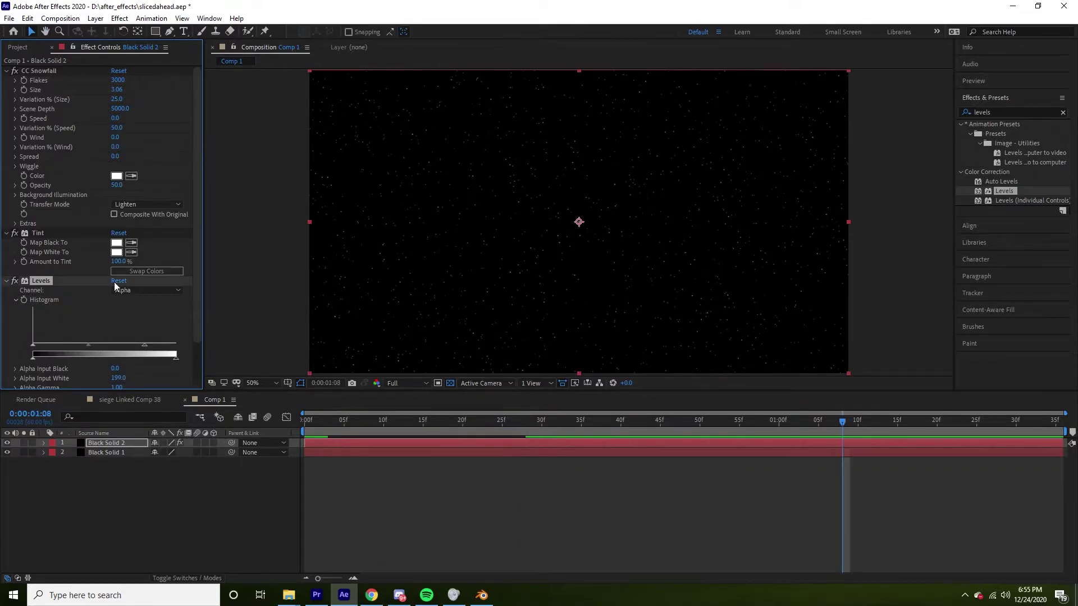
Scrub CC Snowfall Speed up to 2000 and preview, trying Size 15 then undoing back to 3.06
{"action": "left_click_drag", "start_coordinate": [115, 118], "coordinate": [702, 169]}
{"action": "key", "text": "space"}
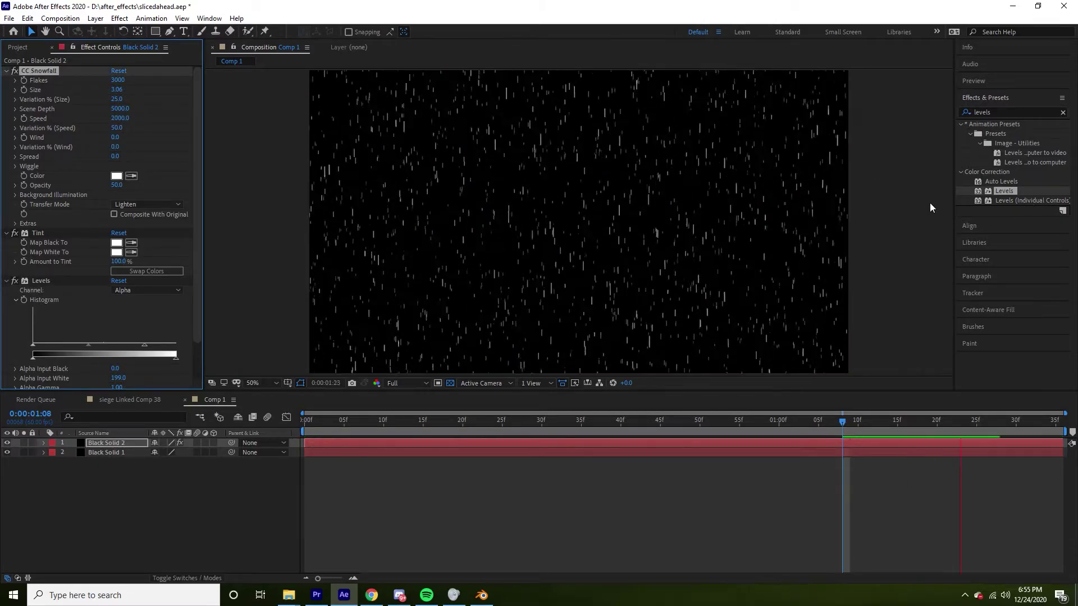
{"action": "left_click", "coordinate": [118, 90]}
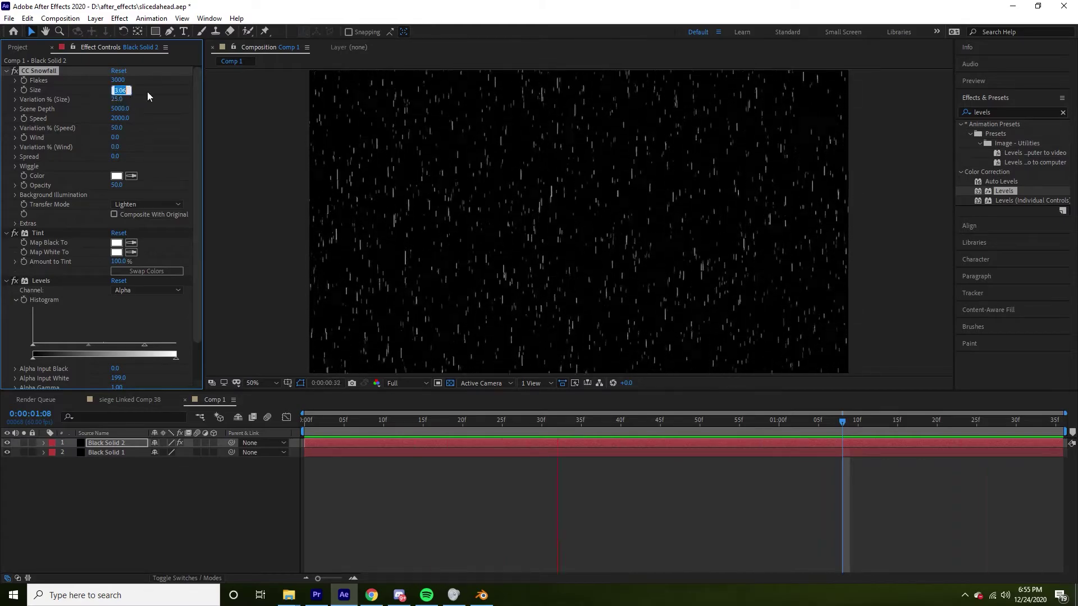
{"action": "type", "text": "15"}
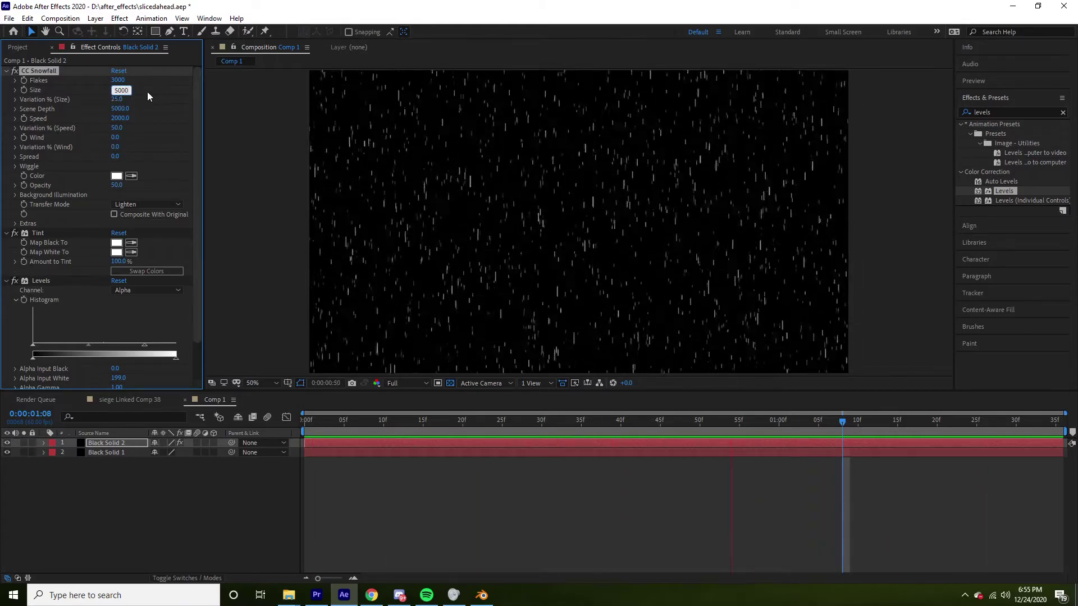
{"action": "key", "text": "Return"}
{"action": "key", "text": "ctrl+z"}
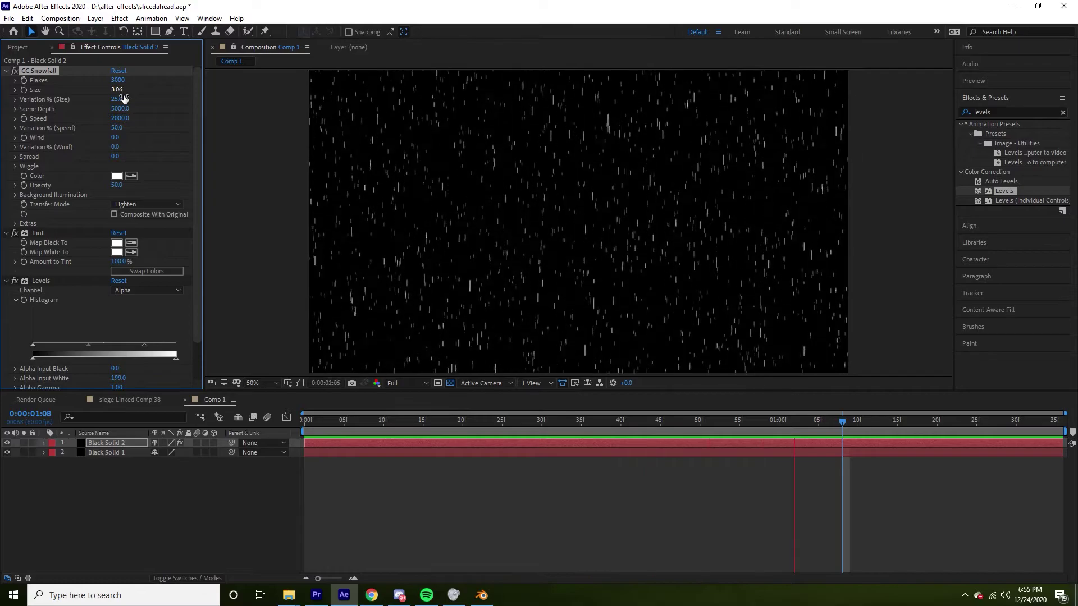
Enter a snowfall Speed of 5000, then select both solids and zoom the viewer out
{"action": "left_click", "coordinate": [121, 117]}
{"action": "type", "text": "5000"}
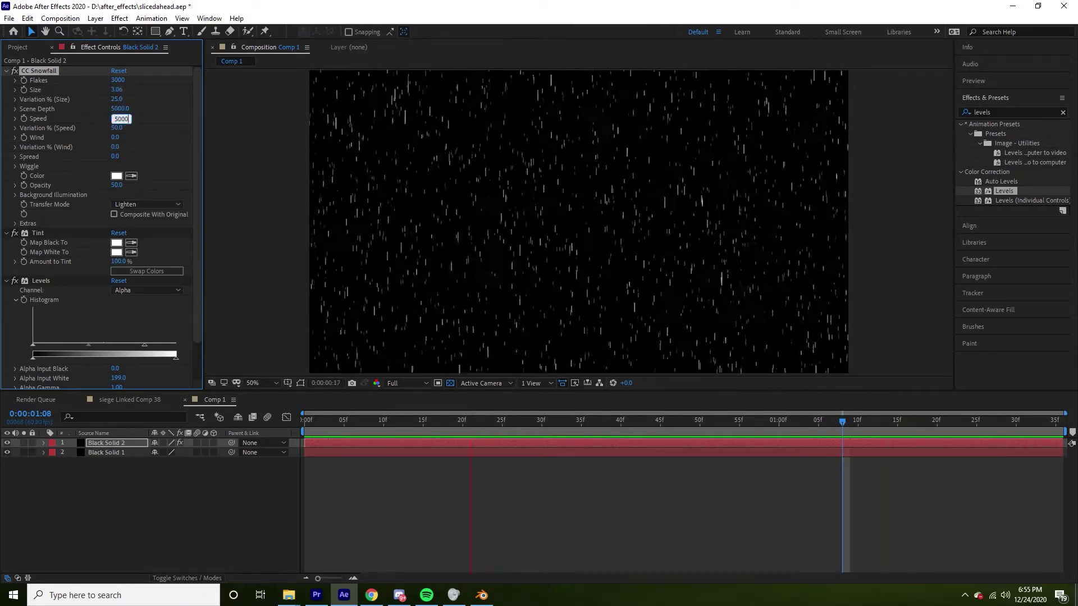
{"action": "key", "text": "Return"}
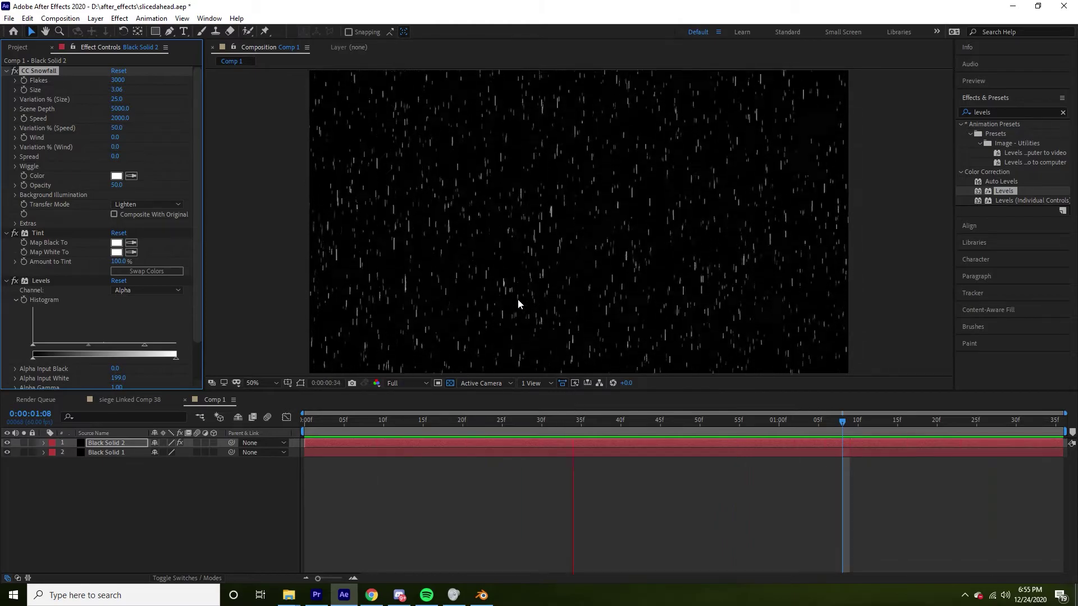
{"action": "key", "text": "space"}
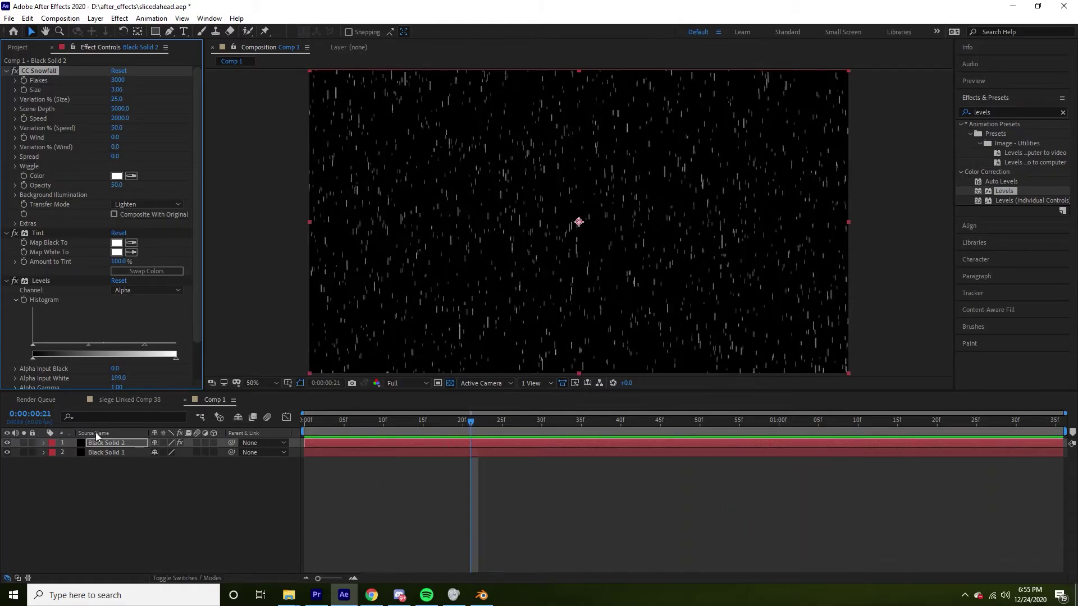
{"action": "left_click_drag", "start_coordinate": [121, 491], "coordinate": [112, 433]}
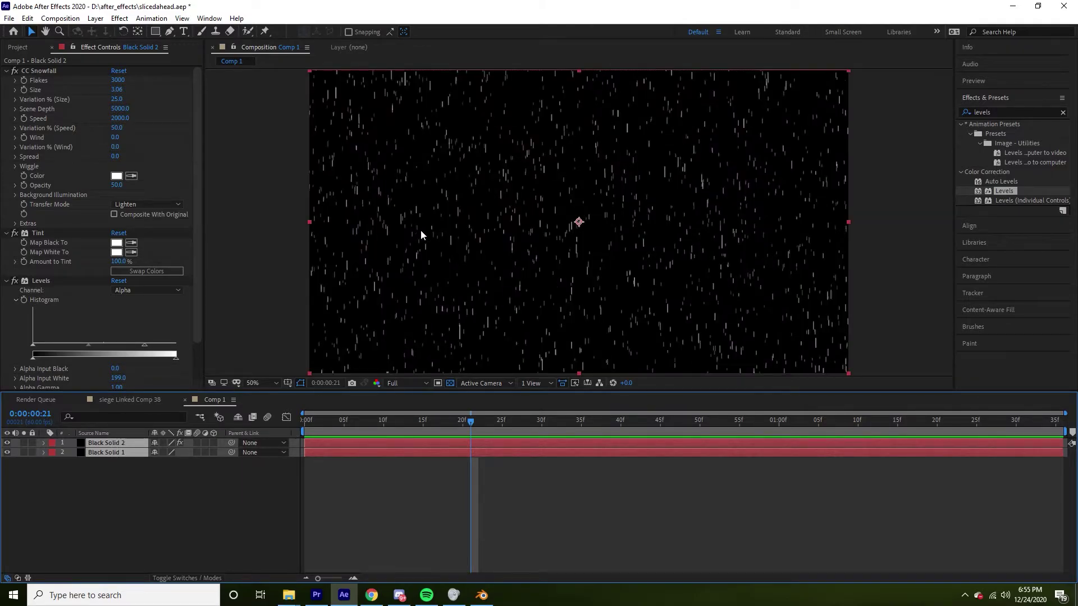
{"action": "key", "text": "comma"}
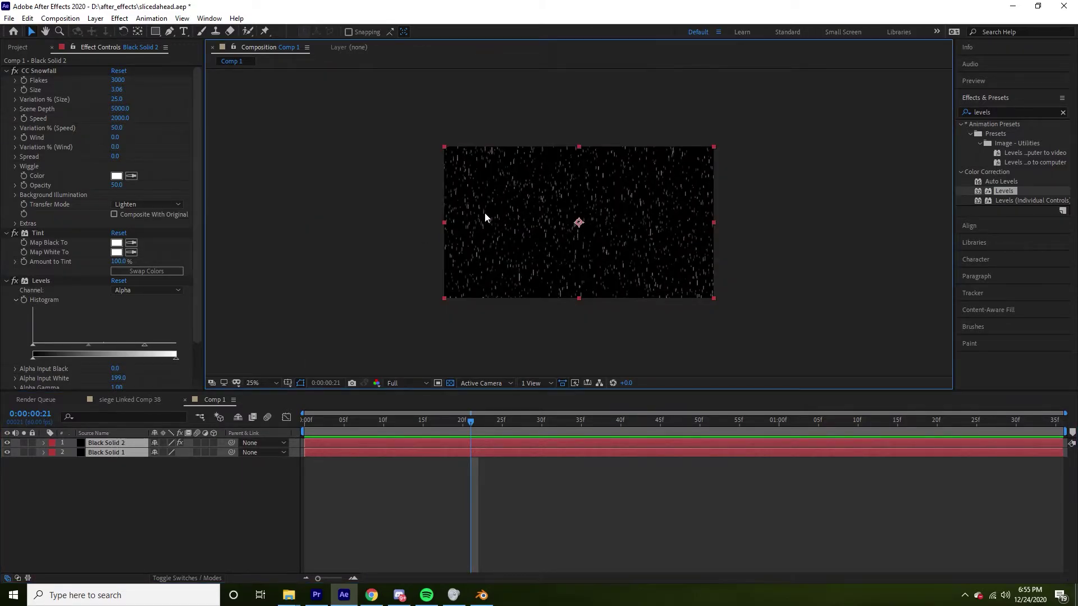
Reveal Rotation on both solids, try rotating the snow layer, and undo back to 0°
{"action": "key", "text": "r"}
{"action": "key", "text": "w"}
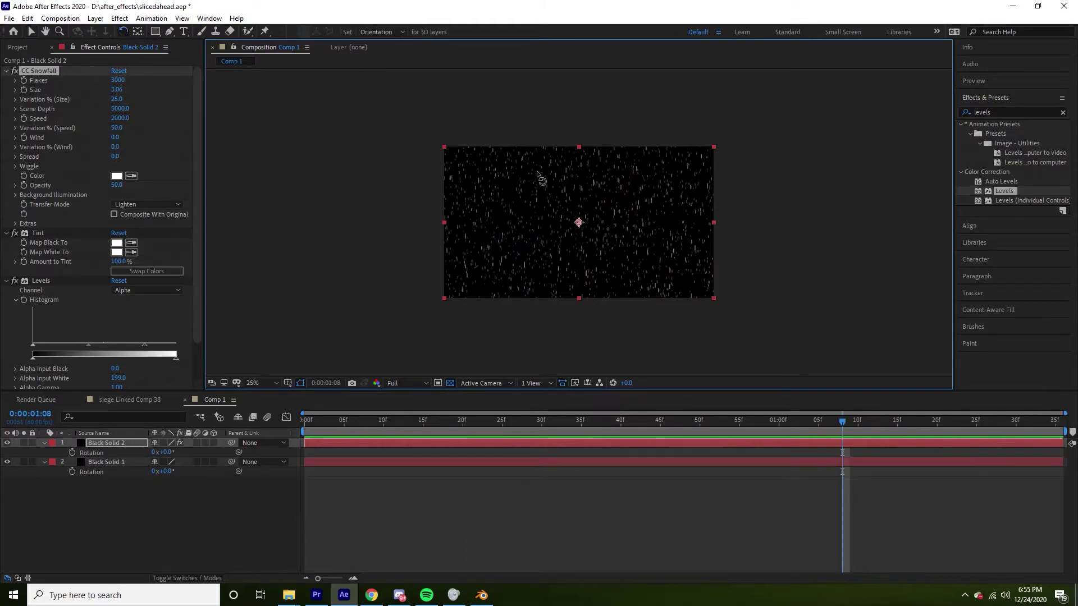
{"action": "left_click_drag", "start_coordinate": [539, 178], "coordinate": [622, 181]}
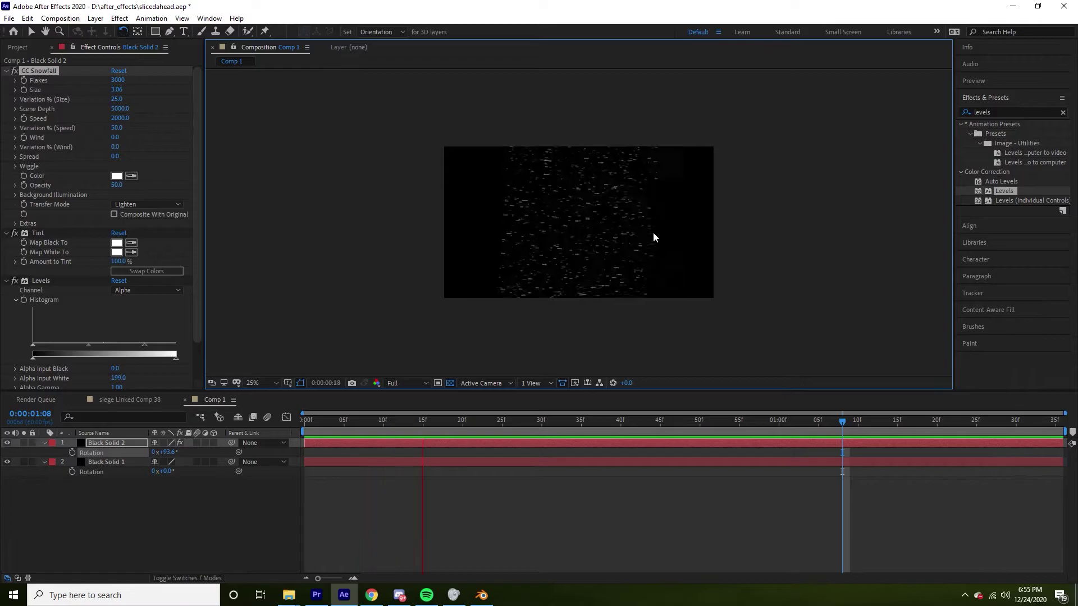
{"action": "key", "text": "ctrl+z"}
{"action": "key", "text": "space"}
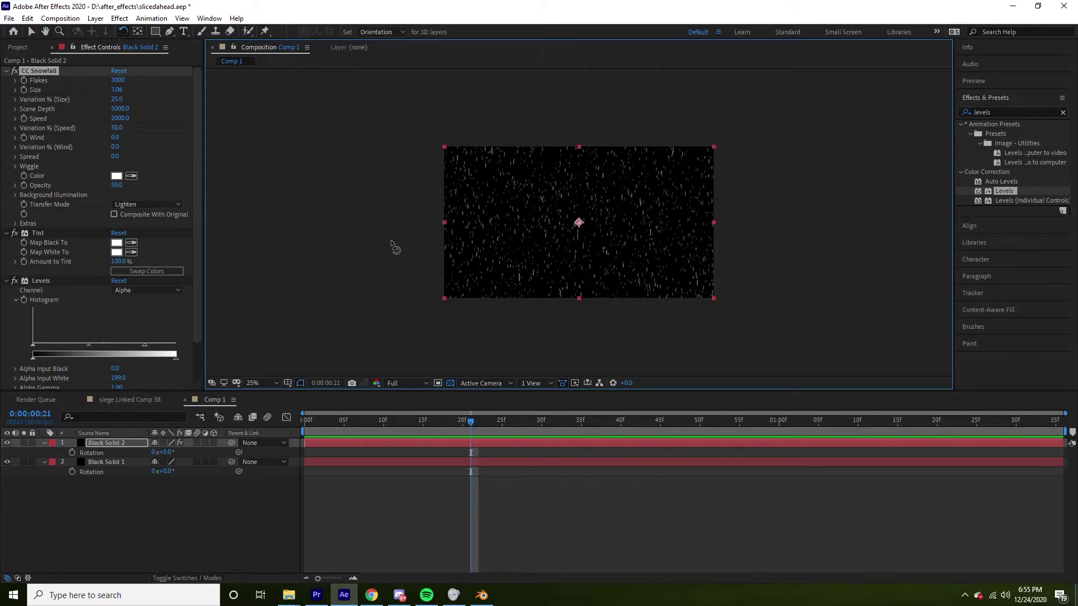
{"action": "key", "text": "v"}
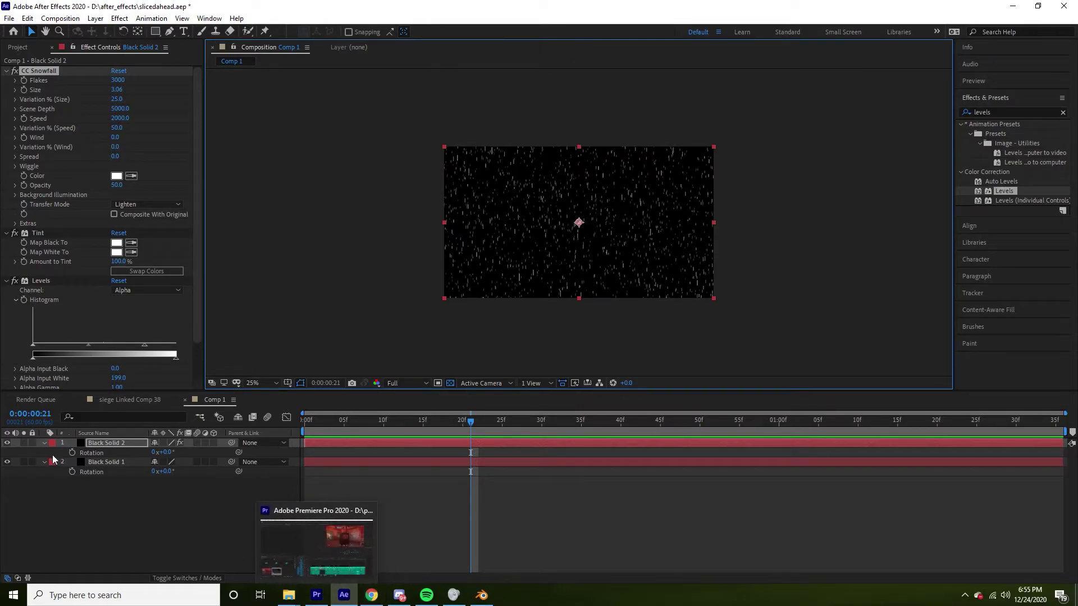
Undo the Levels Alpha White and snowfall Speed changes, then preview the still stars
{"action": "left_click", "coordinate": [49, 72]}
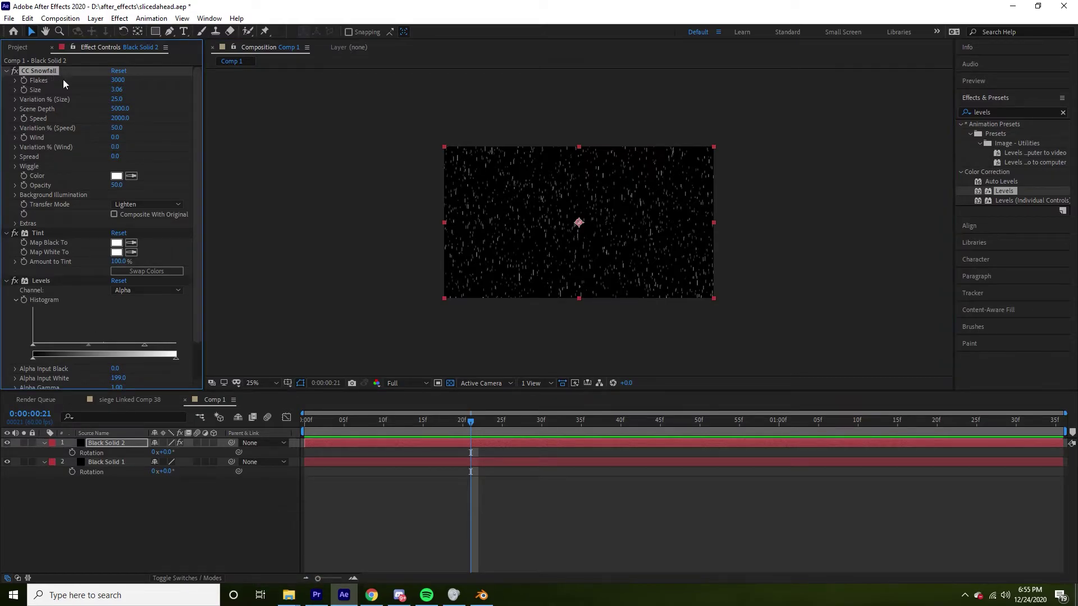
{"action": "key", "text": "space"}
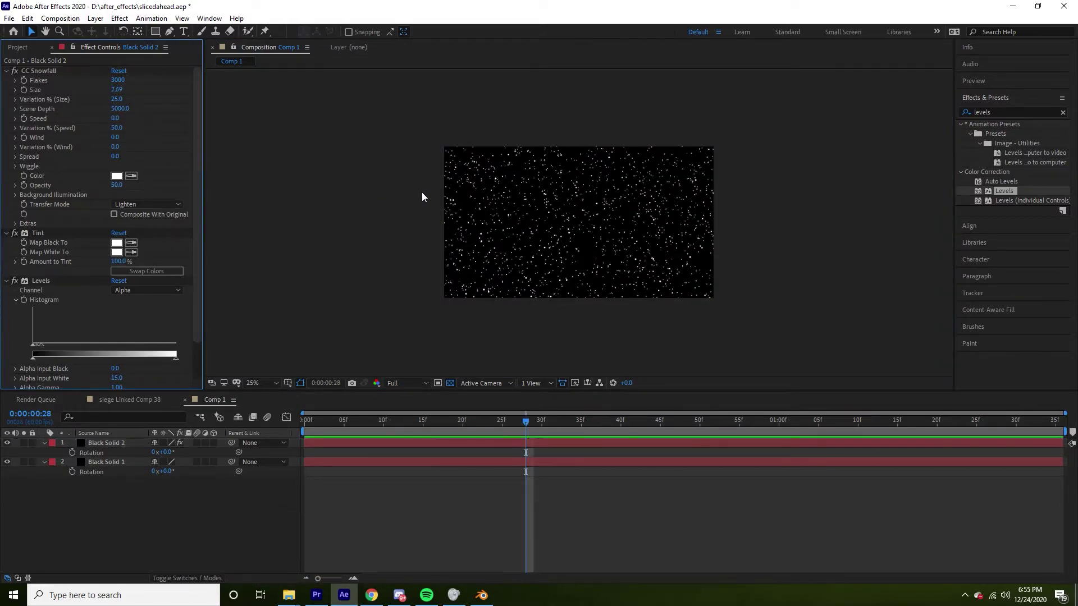
{"action": "key", "text": "ctrl+z"}
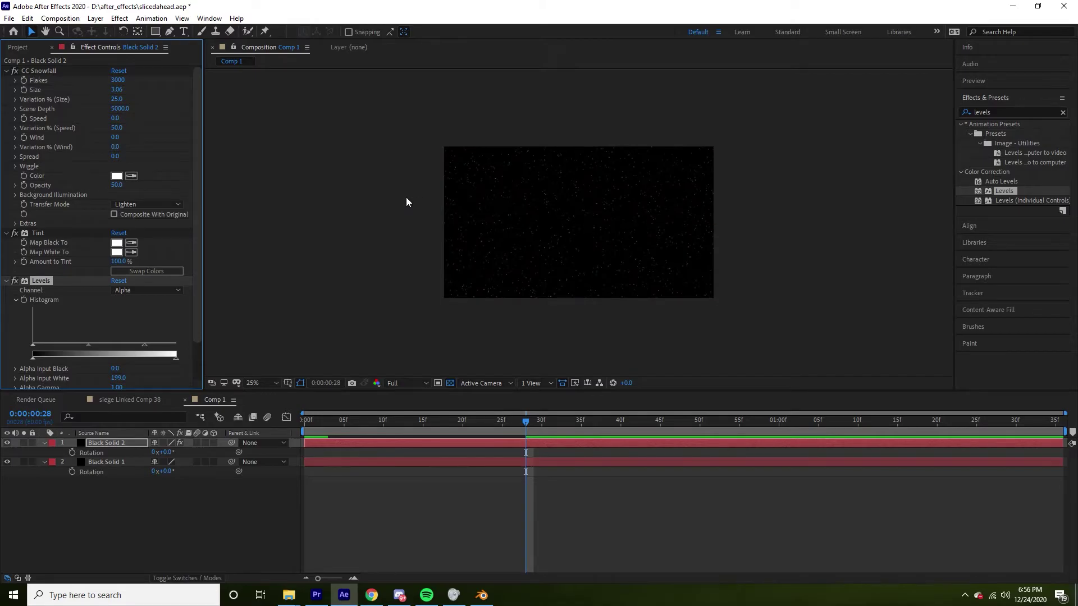
{"action": "key", "text": "ctrl+z"}
{"action": "key", "text": "space"}
{"action": "key", "text": "space"}
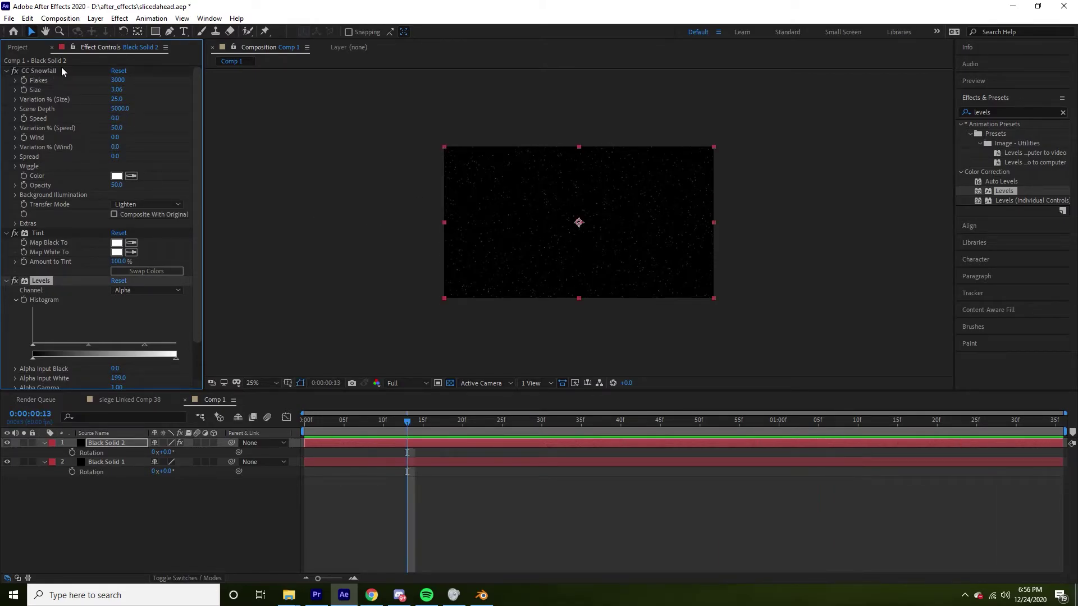
Set CC Snowfall Flakes to 13000 and collapse Black Solid 2's properties
{"action": "left_click", "coordinate": [118, 80]}
{"action": "type", "text": "13000"}
{"action": "key", "text": "Return"}
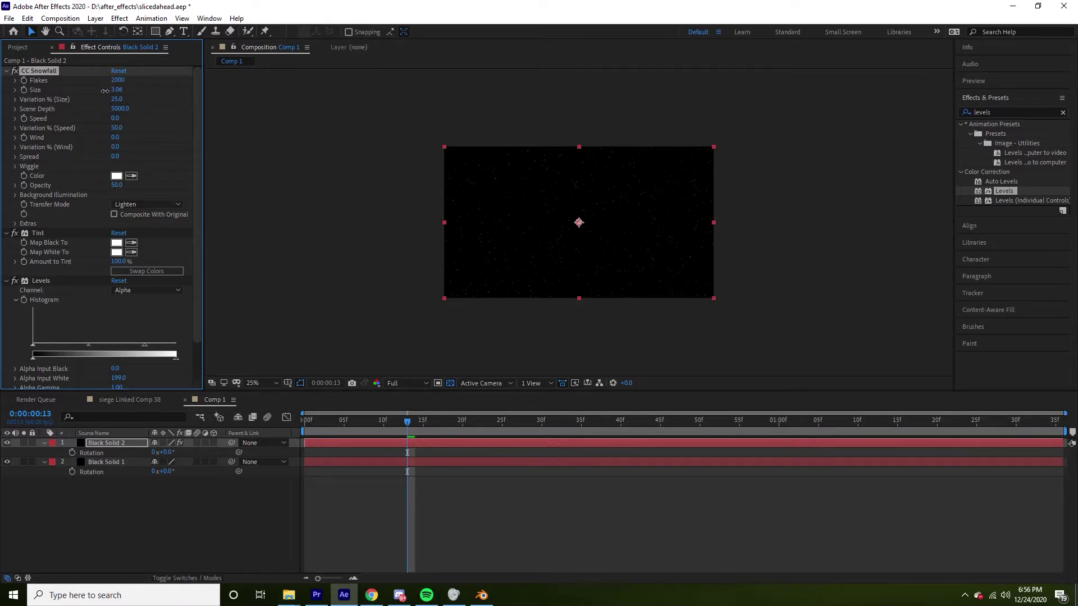
{"action": "left_click", "coordinate": [44, 443]}
Collapse Black Solid 1 and browse File Explorer to New Volume (D:) > ~editing > ~images
{"action": "left_click", "coordinate": [44, 453]}
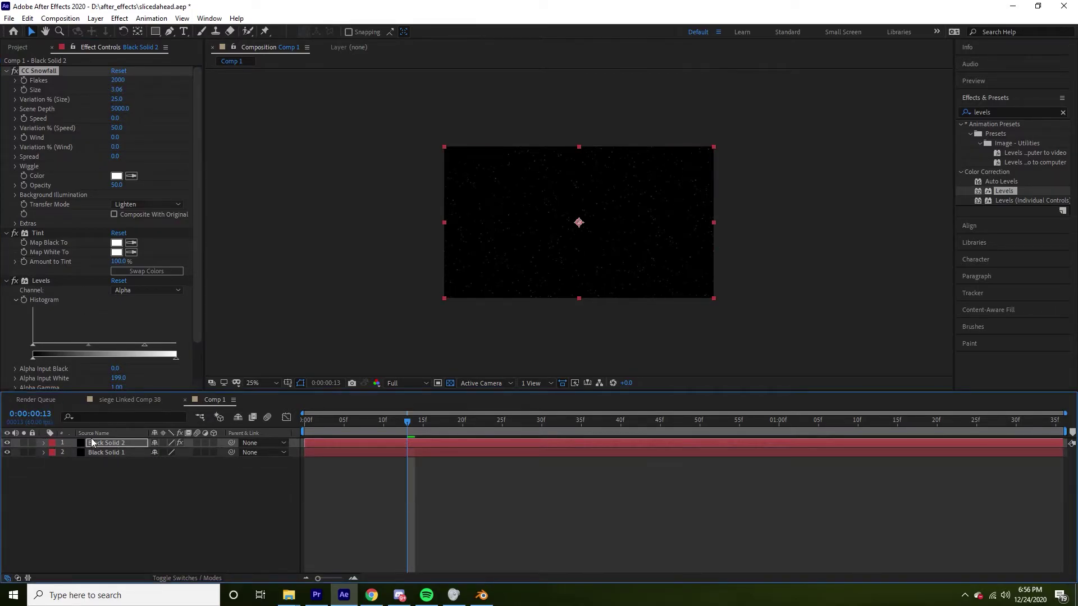
{"action": "left_click", "coordinate": [288, 587]}
{"action": "left_click", "coordinate": [281, 544]}
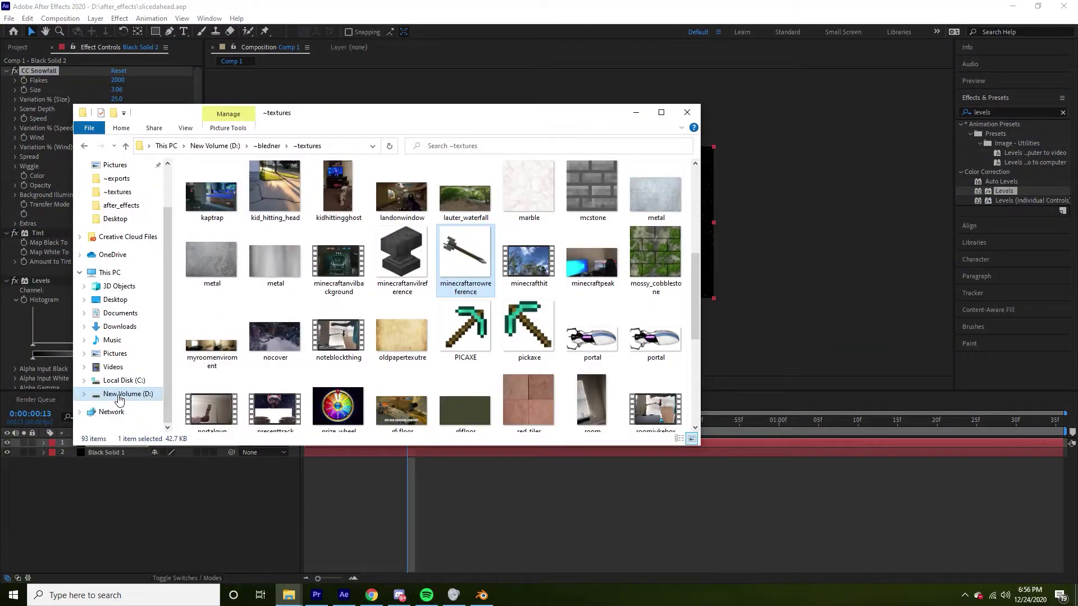
{"action": "left_click", "coordinate": [127, 394]}
{"action": "double_click", "coordinate": [208, 217]}
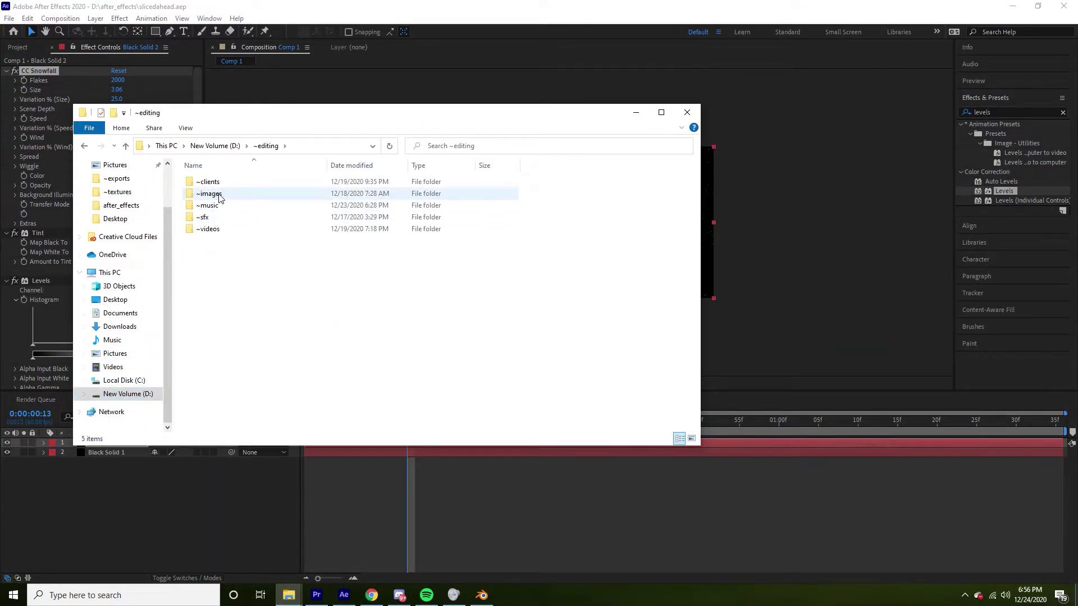
{"action": "double_click", "coordinate": [211, 193]}
Locate and select the earth image, then return to After Effects
{"action": "scroll", "coordinate": [288, 237], "scroll_direction": "down", "scroll_amount": 10}
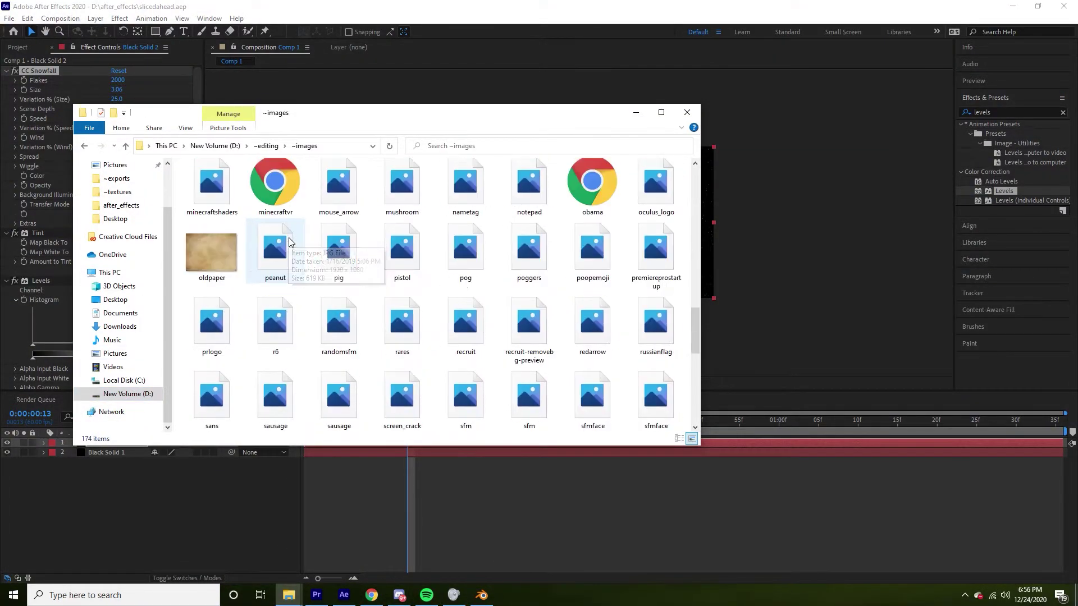
{"action": "scroll", "coordinate": [289, 238], "scroll_direction": "down", "scroll_amount": 10}
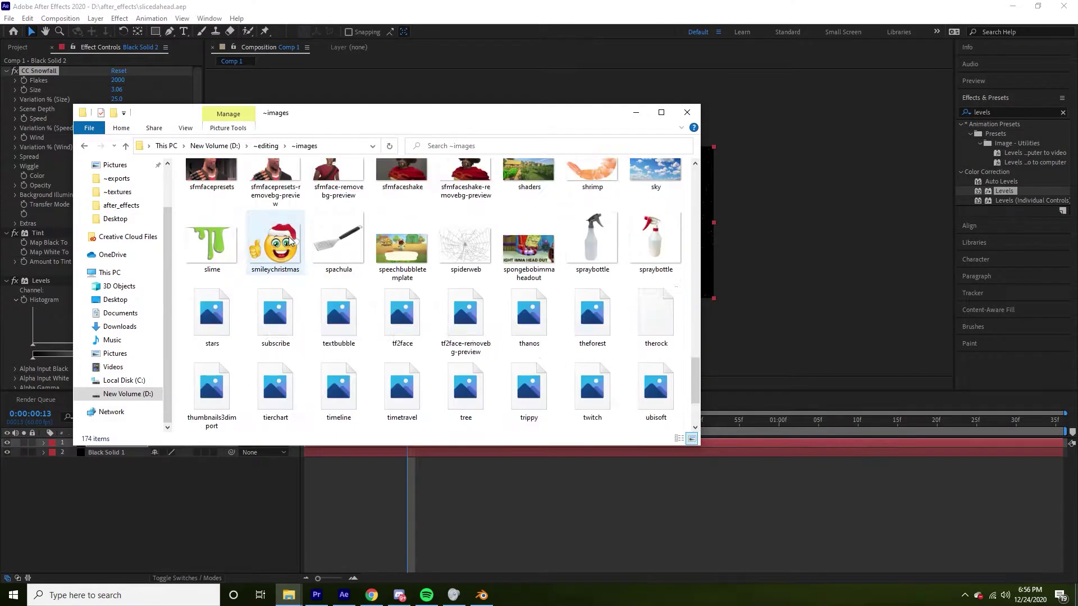
{"action": "scroll", "coordinate": [289, 239], "scroll_direction": "up", "scroll_amount": 10}
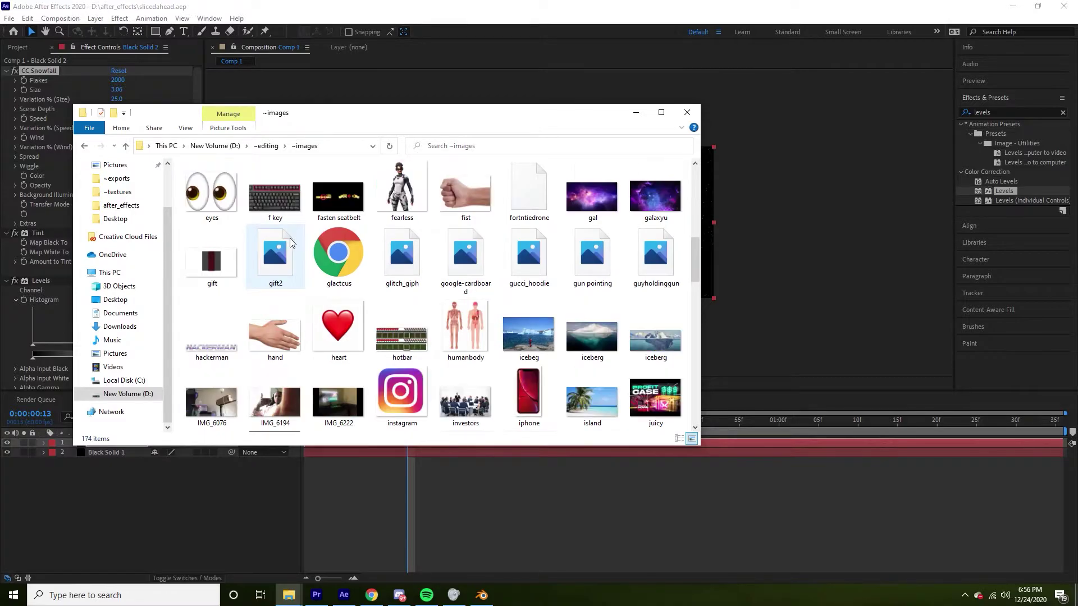
{"action": "scroll", "coordinate": [292, 244], "scroll_direction": "down", "scroll_amount": 3}
{"action": "scroll", "coordinate": [295, 236], "scroll_direction": "up", "scroll_amount": 3}
{"action": "scroll", "coordinate": [295, 236], "scroll_direction": "up", "scroll_amount": 2}
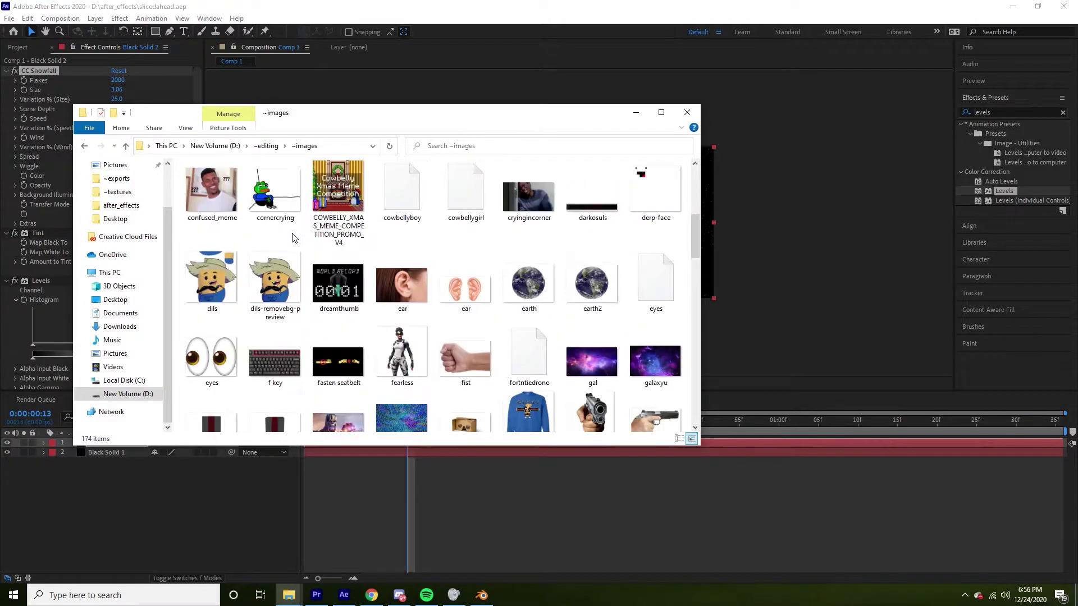
{"action": "left_click_drag", "start_coordinate": [528, 119], "coordinate": [718, 61]}
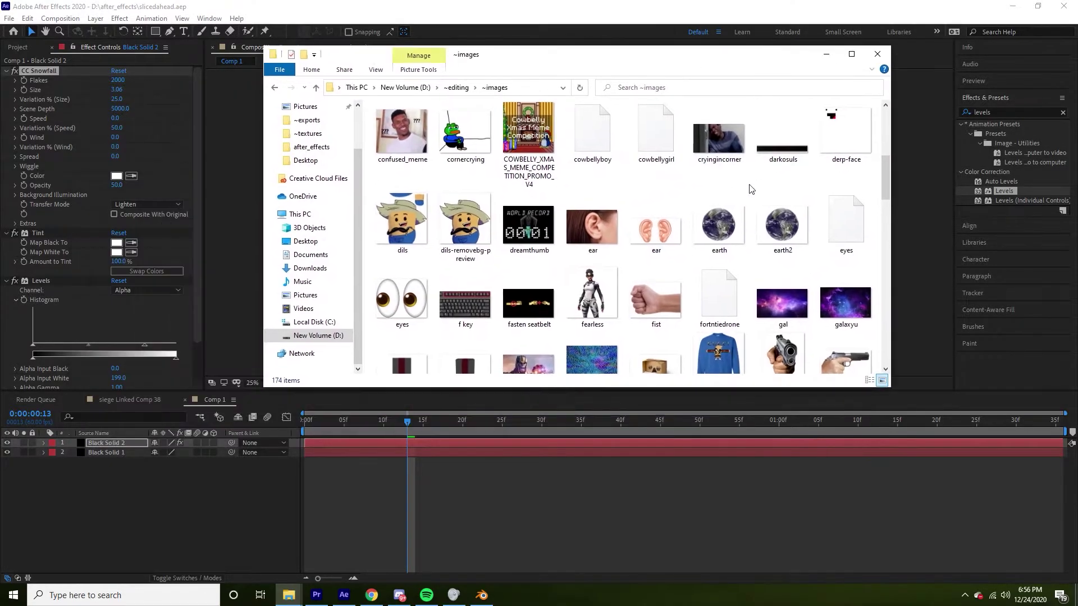
{"action": "left_click", "coordinate": [718, 214]}
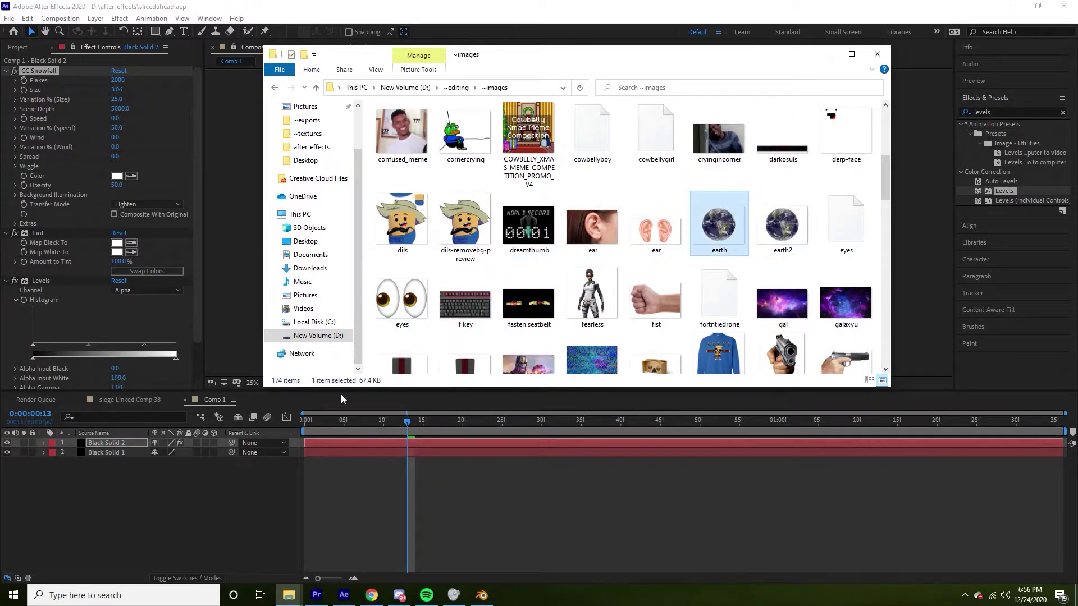
{"action": "left_click", "coordinate": [168, 518]}
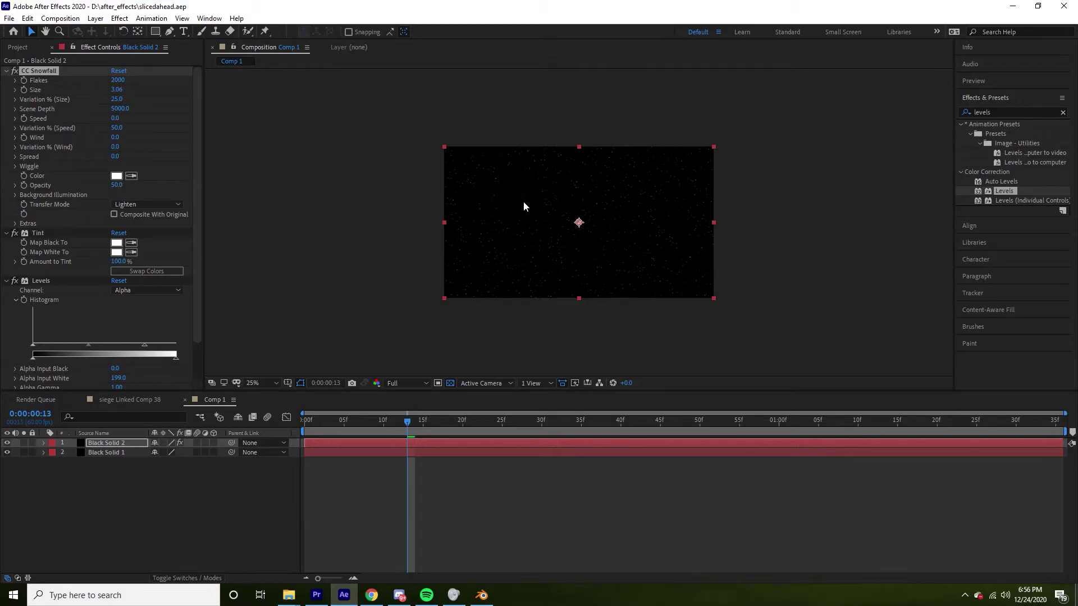
Drop earth.png into Comp 1, then move it left of centre and scale it up
{"action": "left_click_drag", "start_coordinate": [524, 206], "coordinate": [510, 227]}
{"action": "key", "text": "period"}
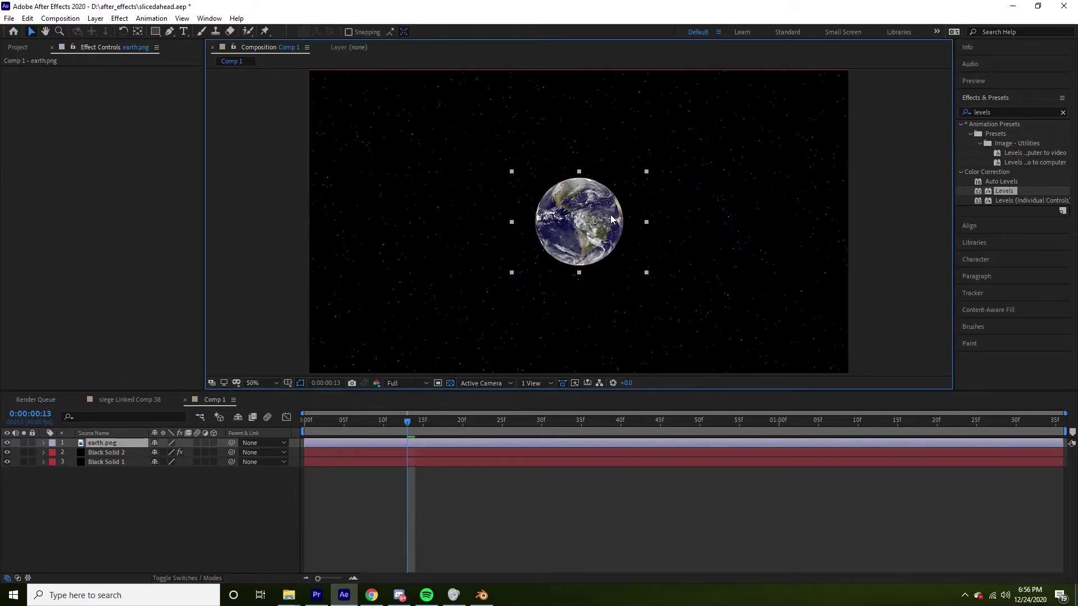
{"action": "left_click_drag", "start_coordinate": [593, 214], "coordinate": [375, 205]}
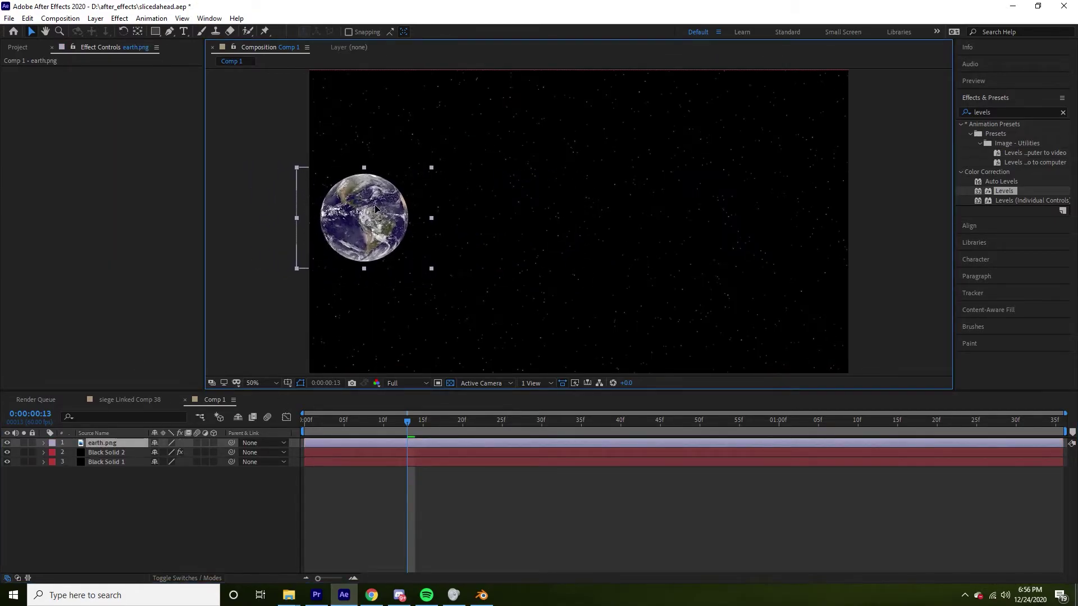
{"action": "left_click_drag", "start_coordinate": [429, 170], "coordinate": [537, 84]}
{"action": "left_click_drag", "start_coordinate": [444, 174], "coordinate": [497, 182]}
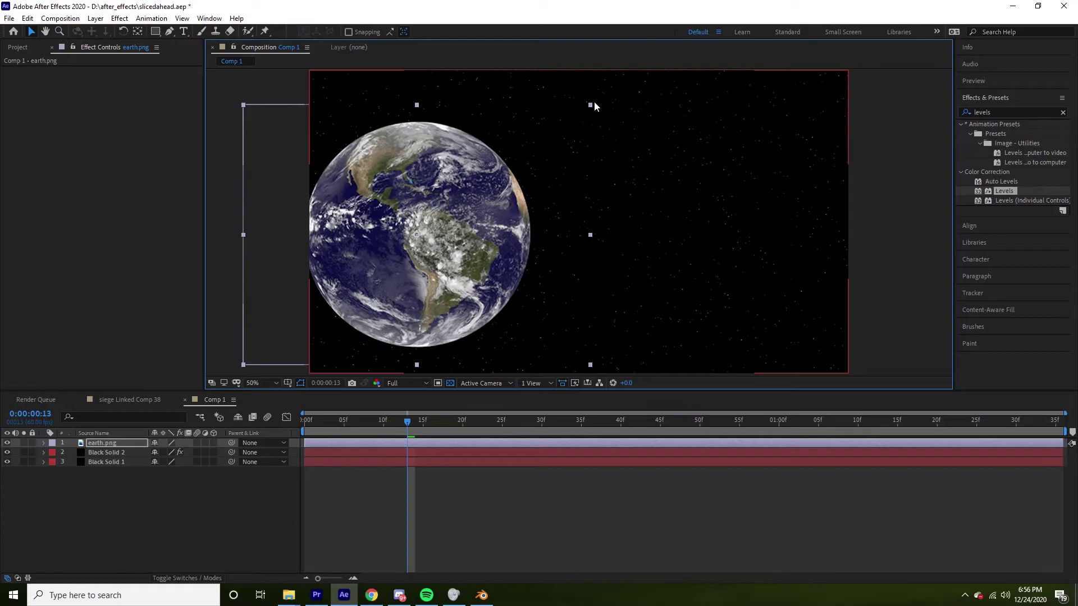
{"action": "left_click_drag", "start_coordinate": [591, 105], "coordinate": [564, 120]}
{"action": "key", "text": "ctrl+z"}
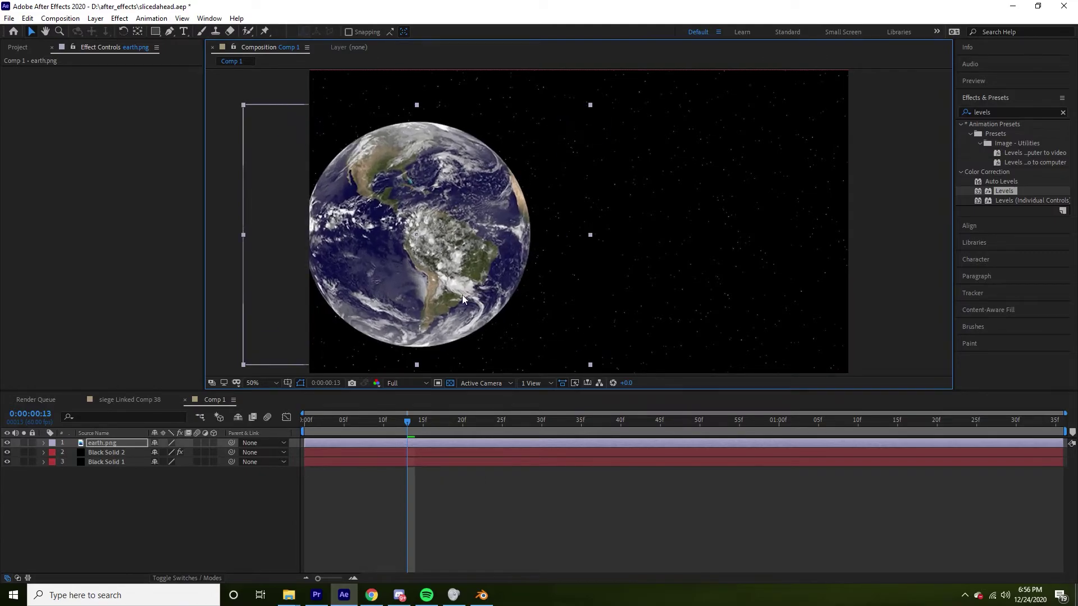
Make the earth slightly smaller, then load youtube.com in Chrome
{"action": "left_click_drag", "start_coordinate": [589, 110], "coordinate": [544, 137]}
{"action": "left_click", "coordinate": [372, 595]}
{"action": "left_click", "coordinate": [271, 31]}
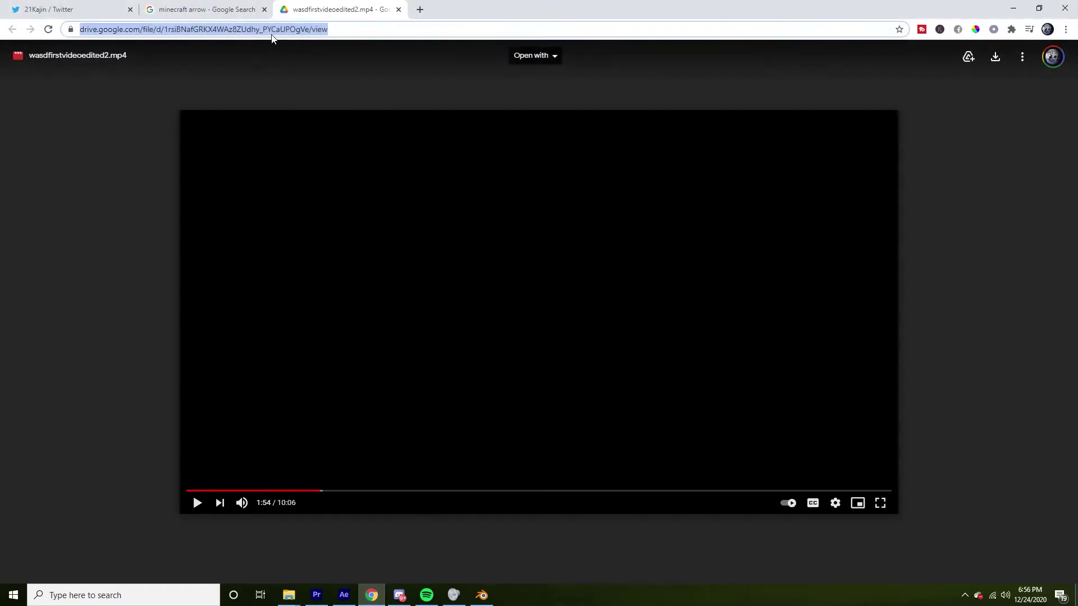
{"action": "type", "text": "youtube.com"}
{"action": "key", "text": "Return"}
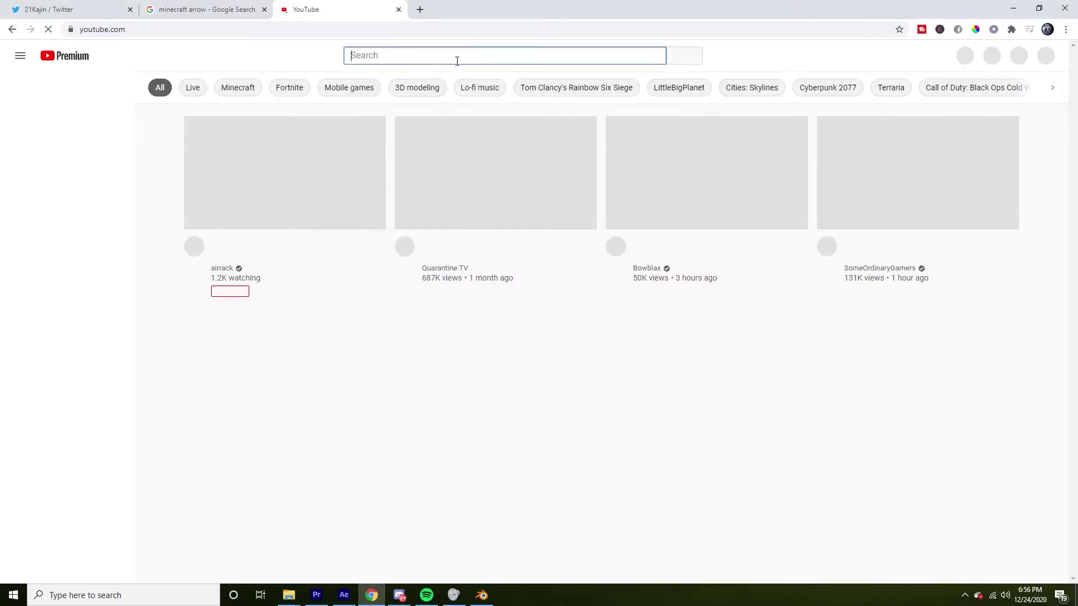
Search YouTube for 'memes by cowbelly' and open that channel
{"action": "left_click", "coordinate": [457, 59]}
{"action": "type", "text": "memes "}
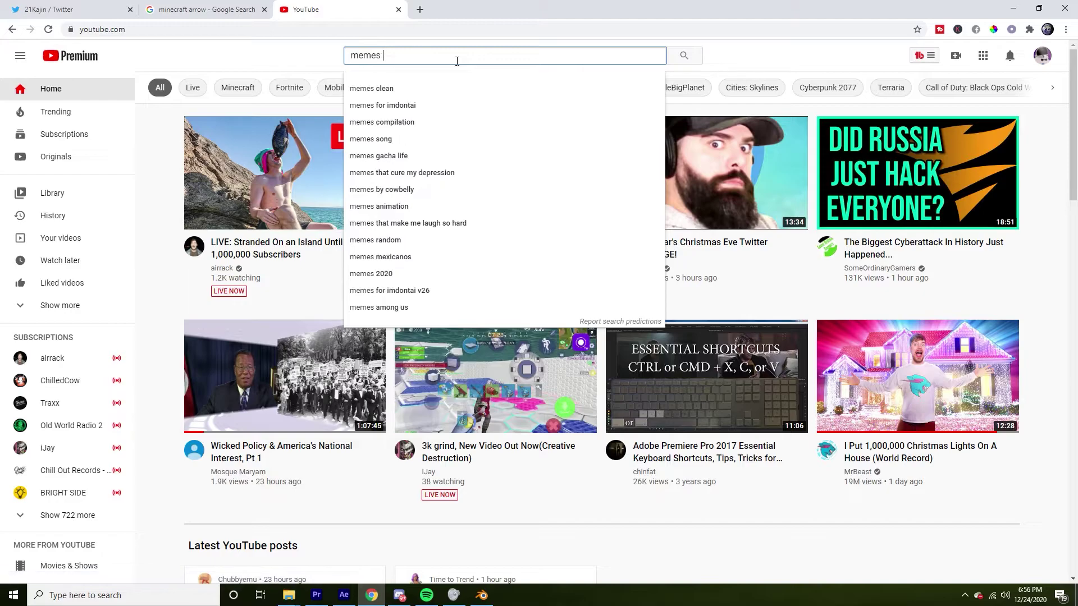
{"action": "type", "text": "by cowbelly"}
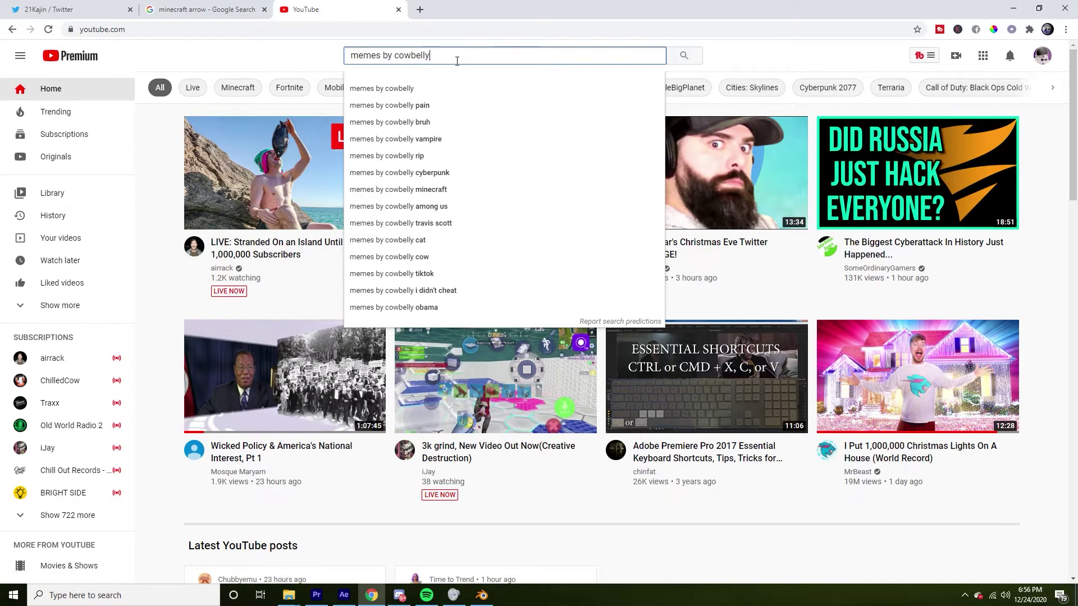
{"action": "type", "text": "'"}
{"action": "key", "text": "Return"}
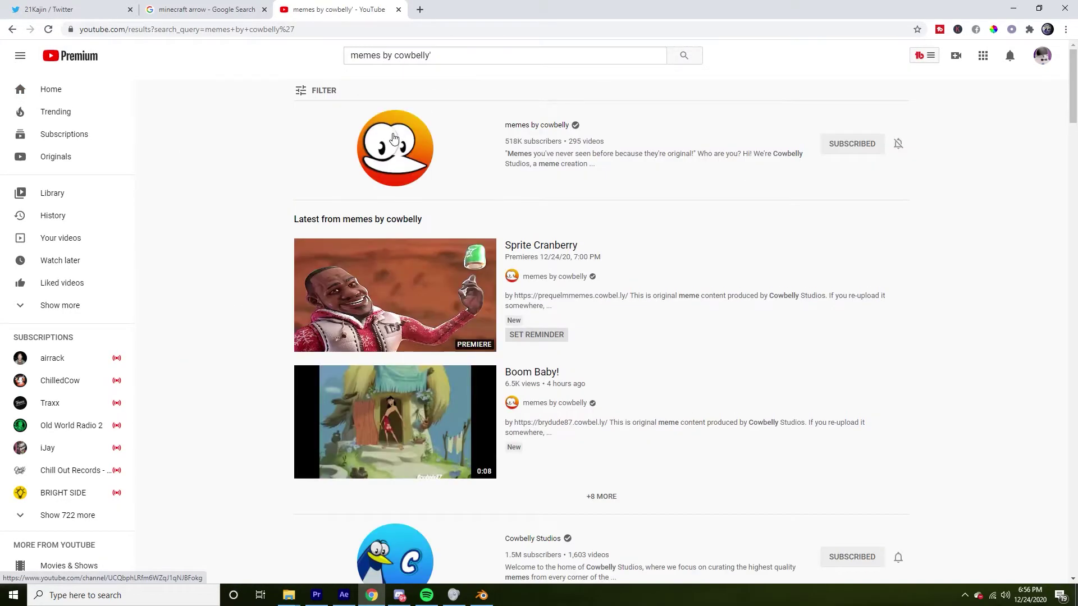
{"action": "left_click", "coordinate": [392, 141]}
Open 'How the earth will end in 2021' from the channel's uploaded videos
{"action": "left_click", "coordinate": [328, 292]}
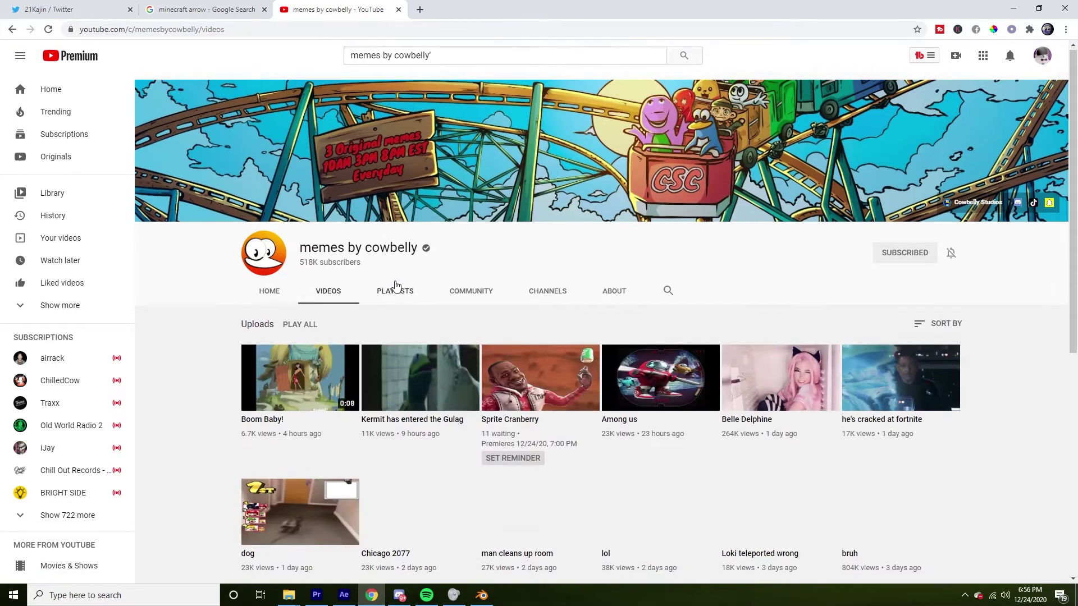
{"action": "scroll", "coordinate": [408, 277], "scroll_direction": "down", "scroll_amount": 7}
{"action": "scroll", "coordinate": [408, 277], "scroll_direction": "up", "scroll_amount": 3}
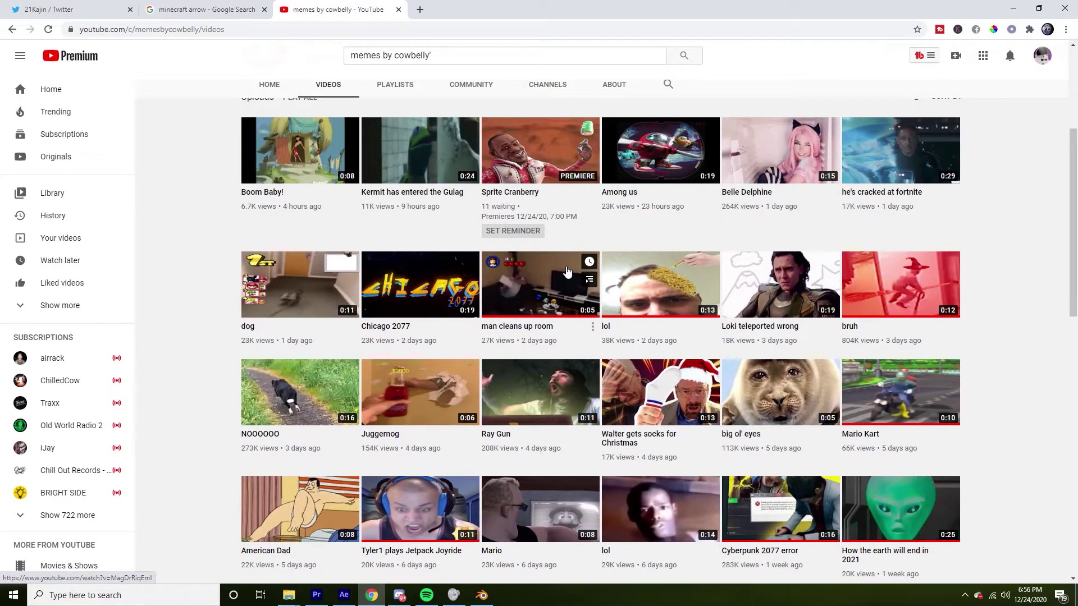
{"action": "scroll", "coordinate": [566, 274], "scroll_direction": "down", "scroll_amount": 5}
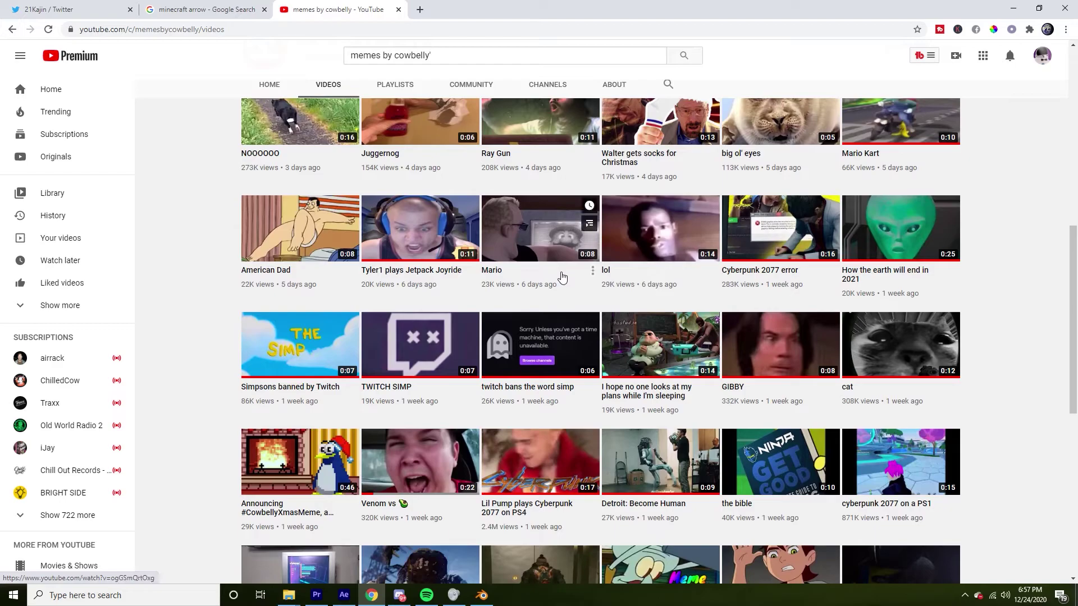
{"action": "left_click", "coordinate": [901, 235]}
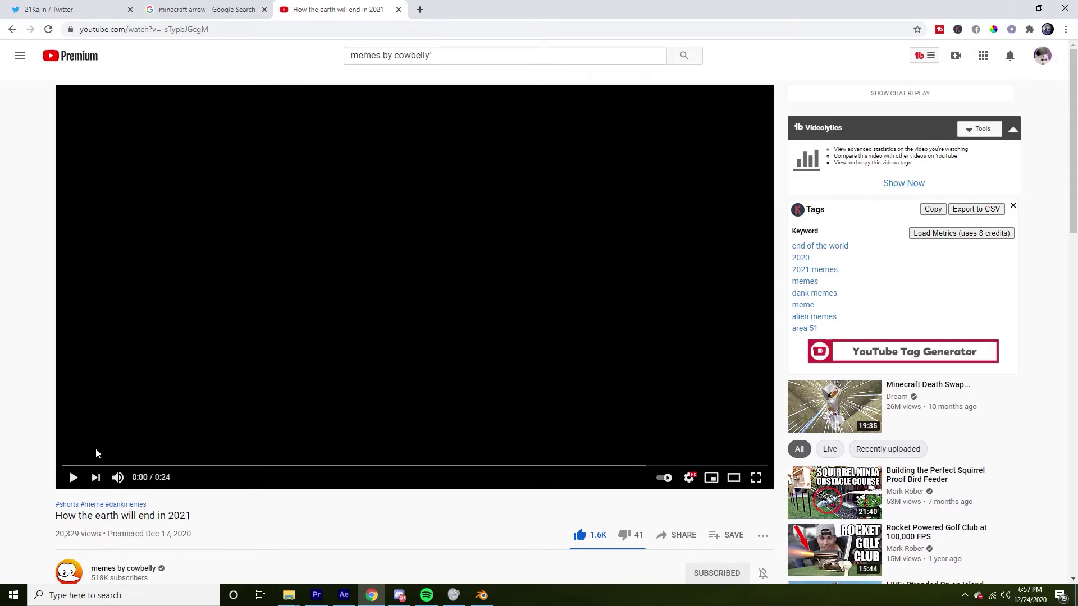
Play the reference video and skip ahead to about 0:07
{"action": "left_click", "coordinate": [73, 477]}
{"action": "left_click", "coordinate": [293, 467]}
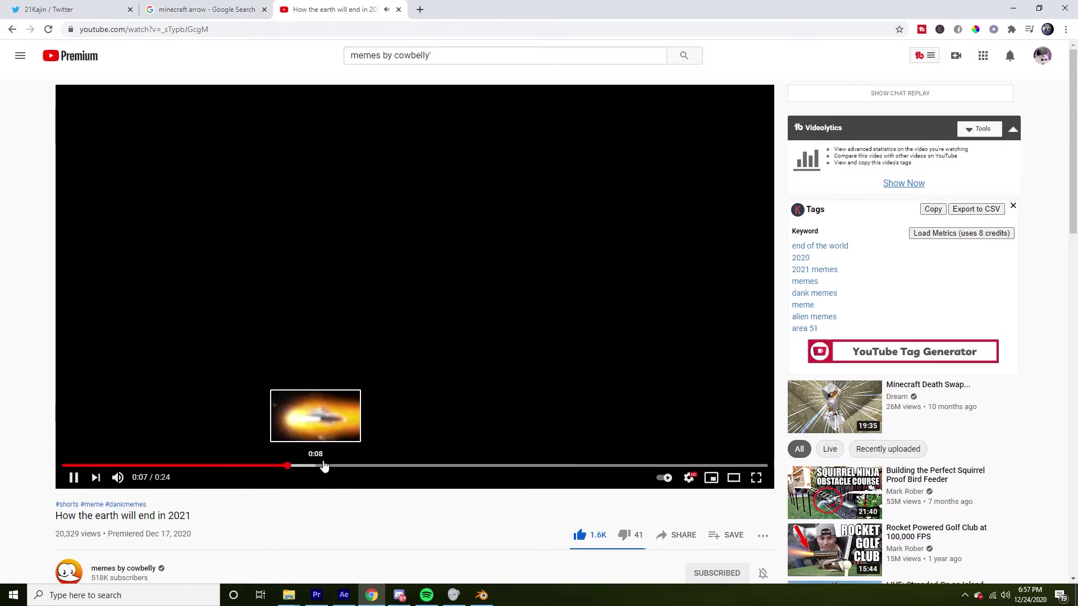
{"action": "left_click", "coordinate": [397, 458]}
Glance at the Blender arrow project, then nudge the earth slightly up-left in After Effects
{"action": "left_click", "coordinate": [482, 595]}
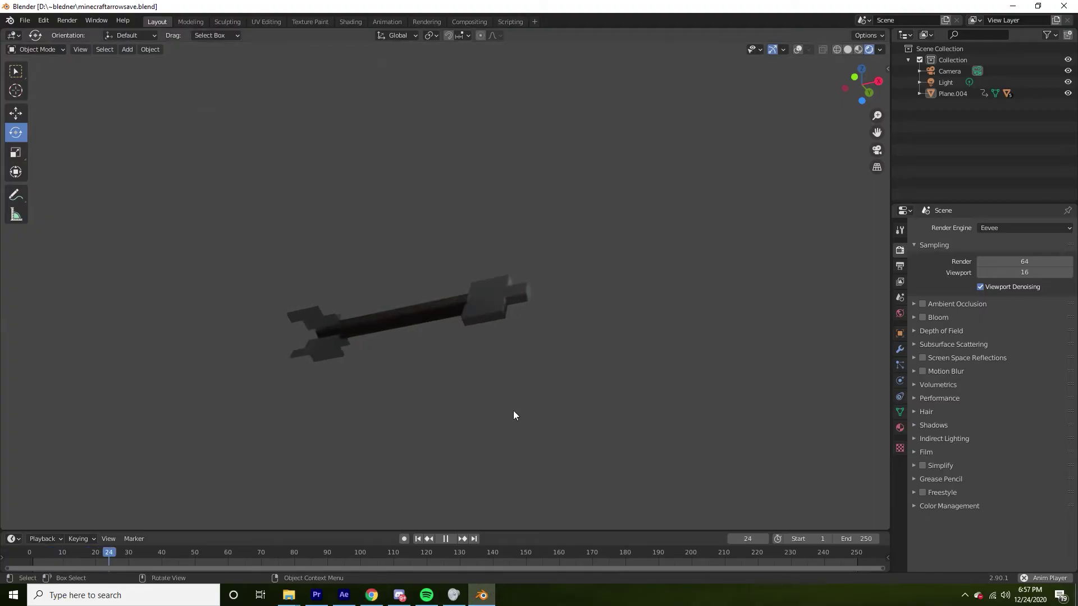
{"action": "left_click", "coordinate": [191, 556]}
{"action": "left_click", "coordinate": [344, 595]}
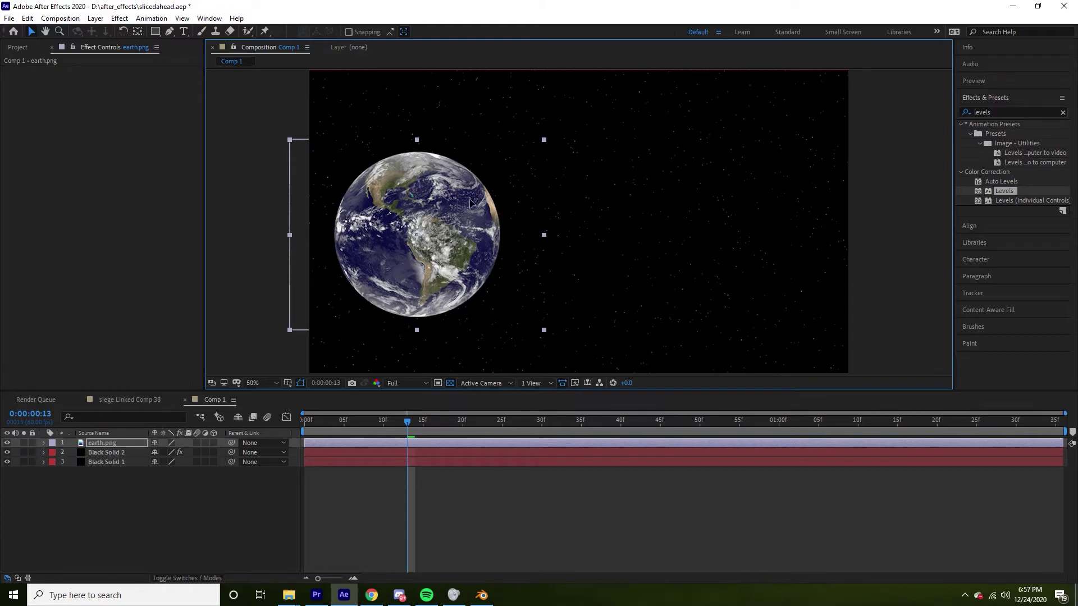
{"action": "left_click_drag", "start_coordinate": [472, 204], "coordinate": [468, 200]}
Set the YouTube video back to 0:02 and return to the earth composition
{"action": "left_click", "coordinate": [371, 595]}
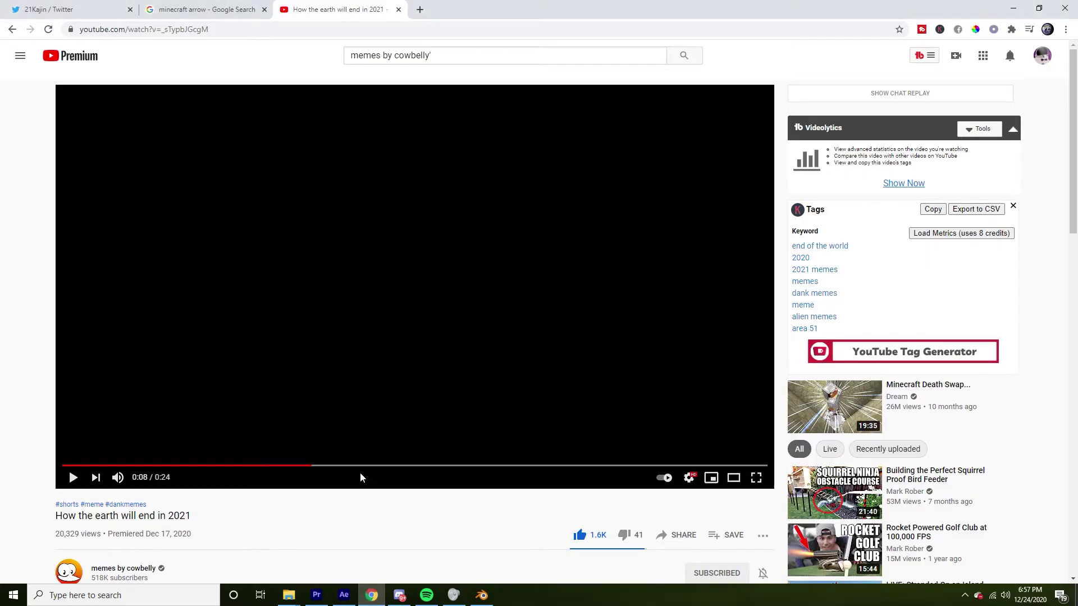
{"action": "left_click", "coordinate": [131, 466]}
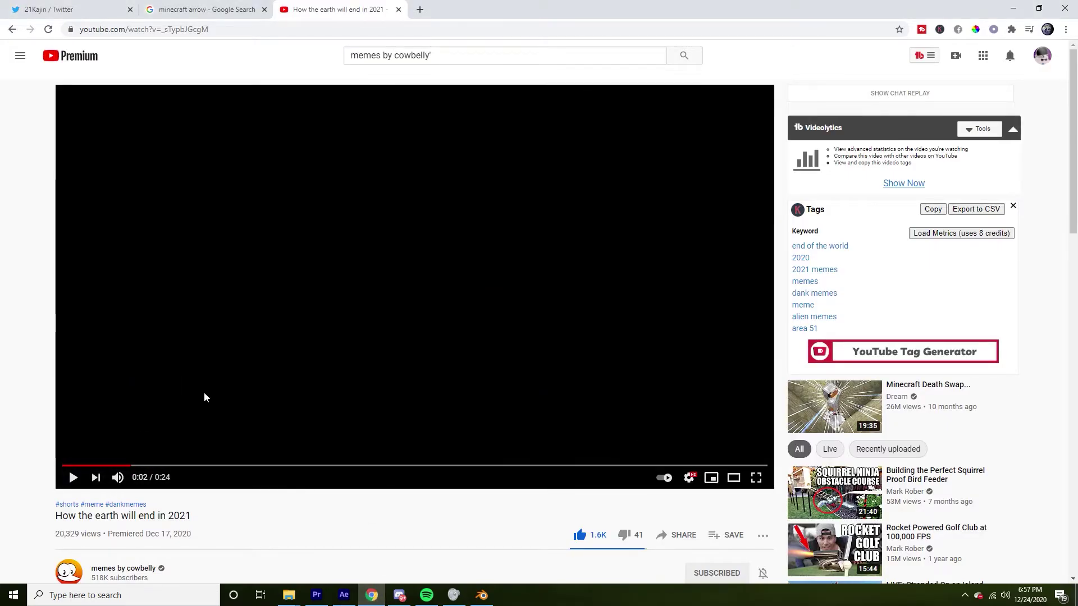
{"action": "left_click", "coordinate": [344, 595]}
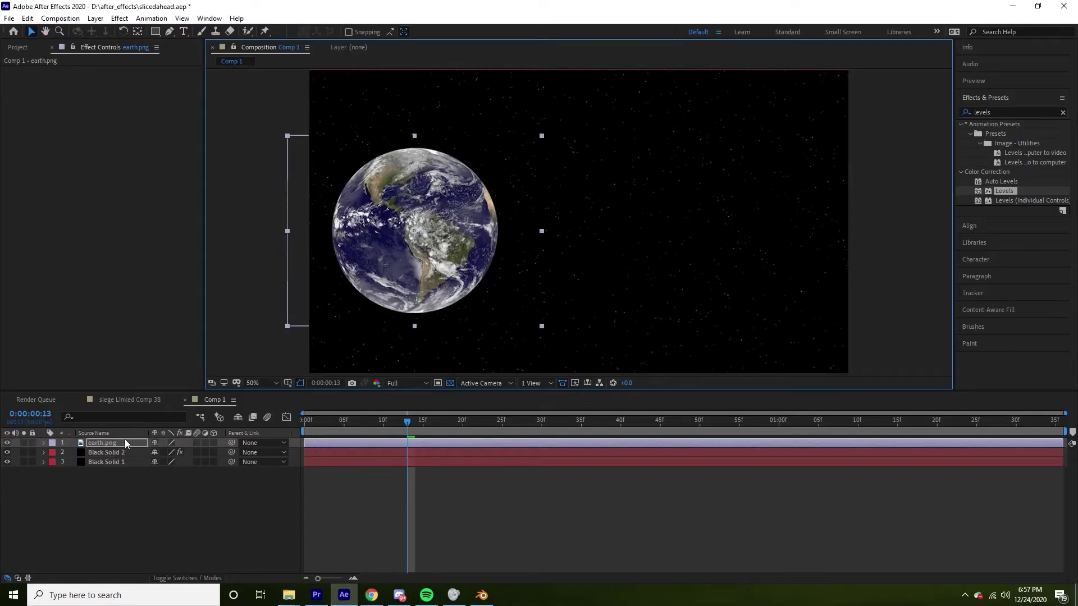
Draw a closed curved Pen mask around the globe's right side and frame, then reselect earth.png
{"action": "left_click", "coordinate": [170, 32]}
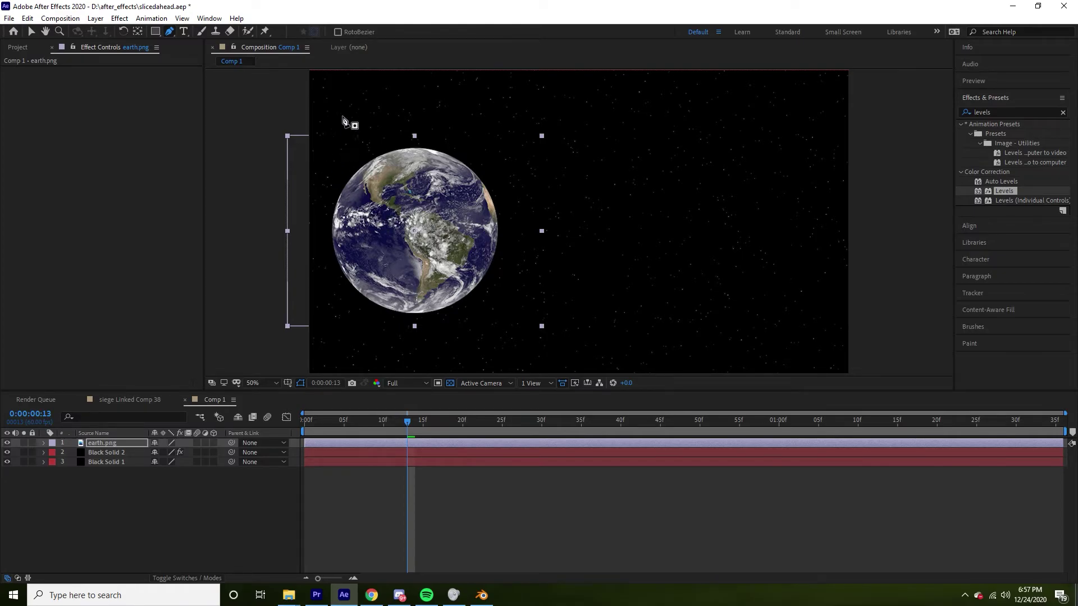
{"action": "left_click_drag", "start_coordinate": [342, 113], "coordinate": [346, 142]}
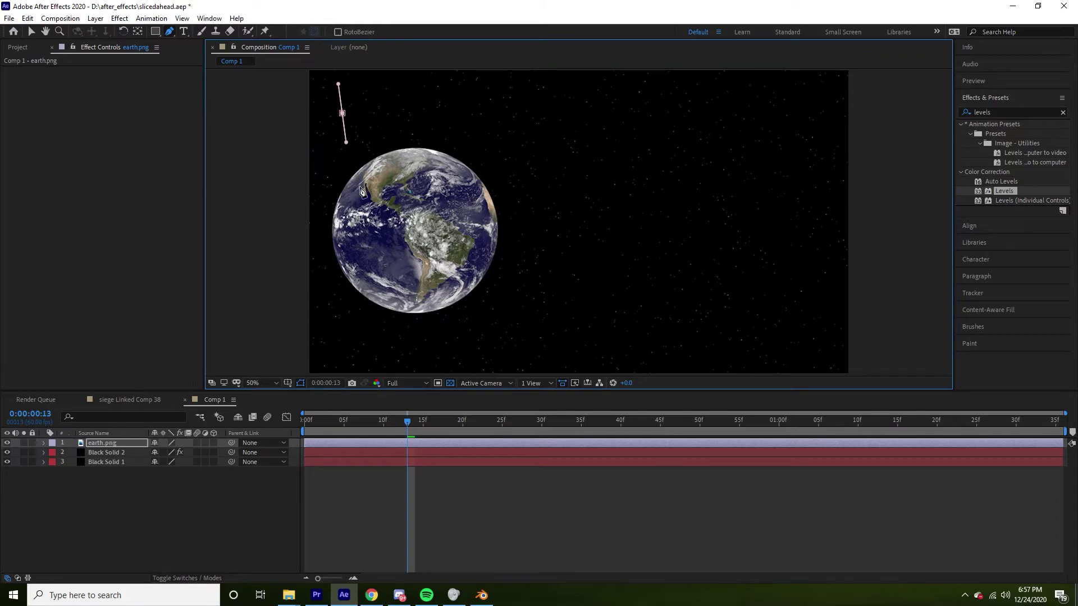
{"action": "left_click_drag", "start_coordinate": [374, 232], "coordinate": [384, 252]}
{"action": "left_click_drag", "start_coordinate": [446, 289], "coordinate": [525, 313]}
{"action": "left_click_drag", "start_coordinate": [660, 233], "coordinate": [670, 193]}
{"action": "left_click_drag", "start_coordinate": [649, 146], "coordinate": [624, 119]}
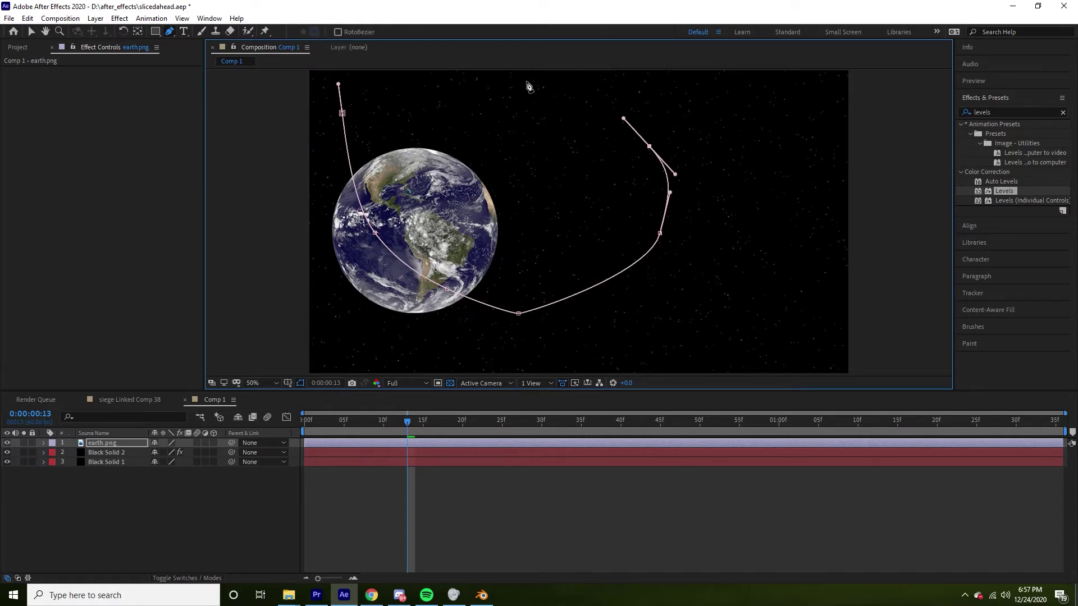
{"action": "left_click_drag", "start_coordinate": [375, 70], "coordinate": [358, 68]}
{"action": "left_click", "coordinate": [342, 113]}
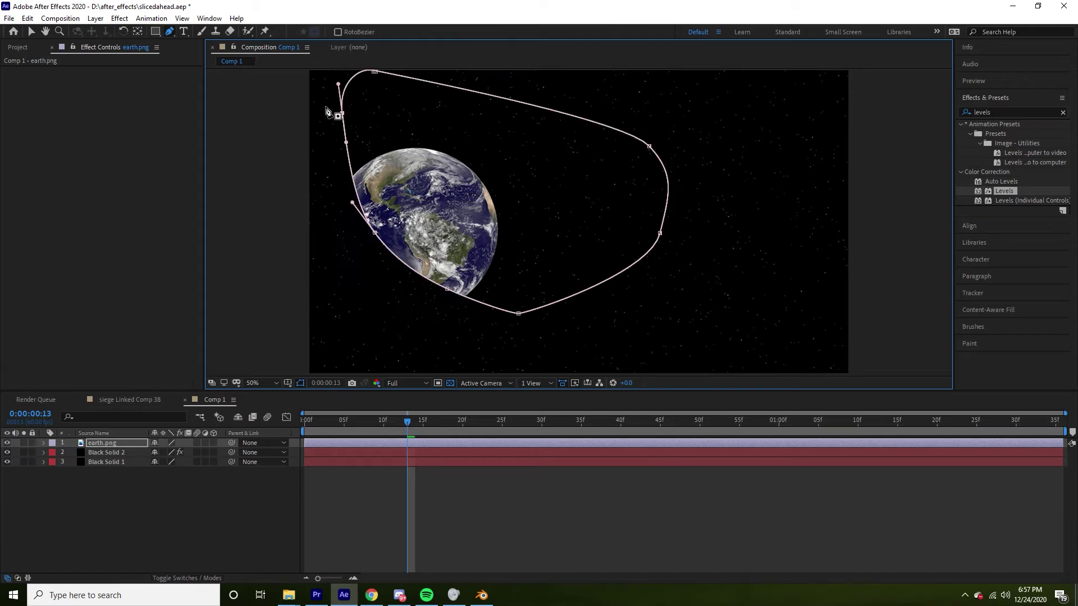
{"action": "left_click", "coordinate": [32, 33]}
{"action": "left_click", "coordinate": [126, 443]}
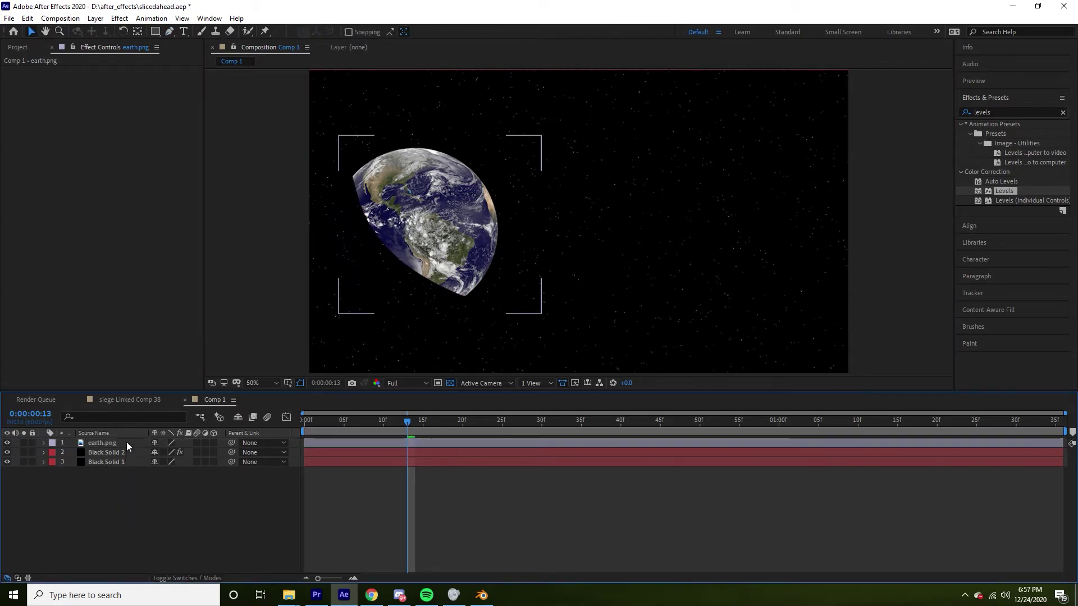
Find the Tint effect and apply it to earth.png
{"action": "left_click", "coordinate": [991, 114]}
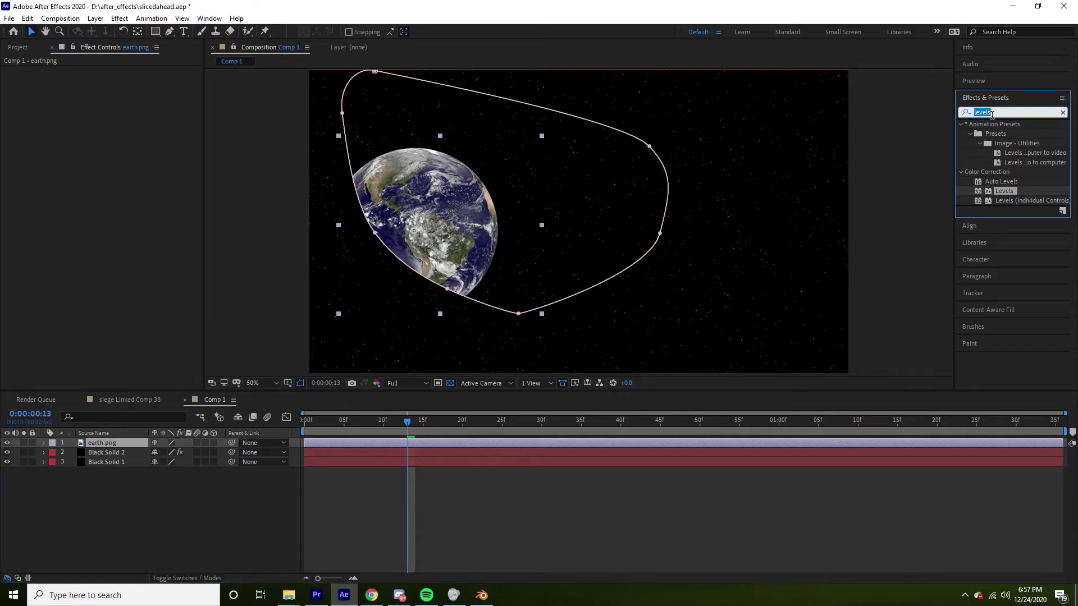
{"action": "type", "text": "tint"}
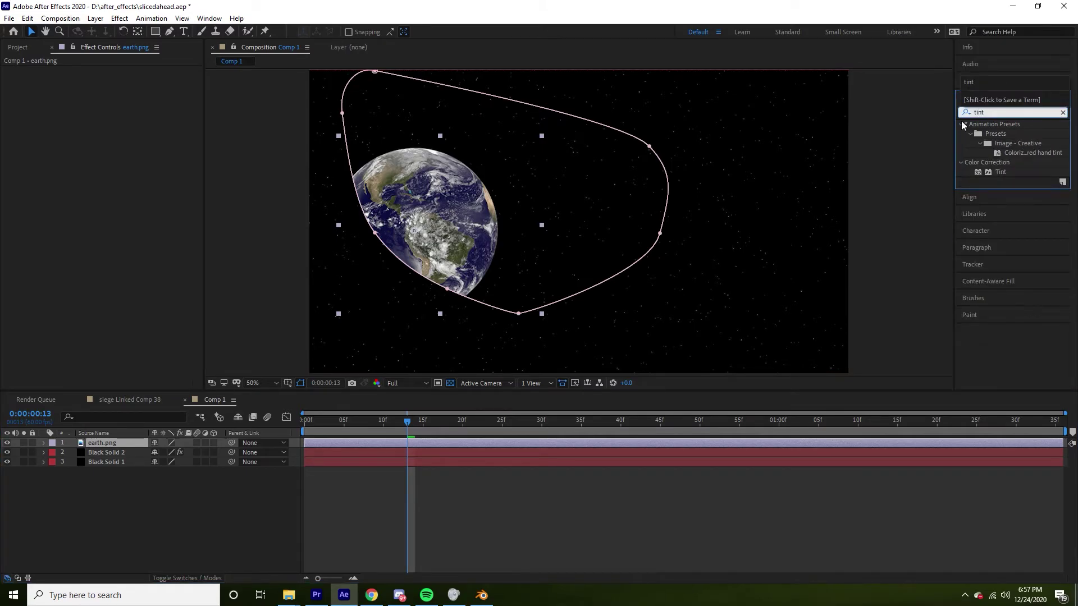
{"action": "left_click", "coordinate": [1002, 172]}
{"action": "double_click", "coordinate": [1002, 173]}
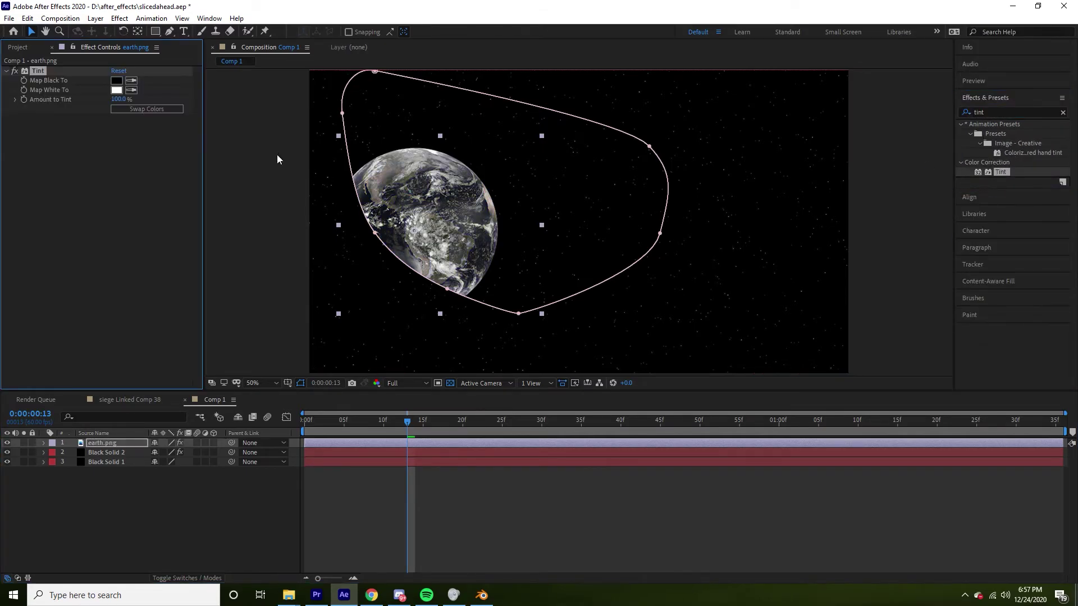
Set Tint's Map White To to black and lower Amount to Tint to 86%
{"action": "left_click", "coordinate": [116, 91]}
{"action": "left_click_drag", "start_coordinate": [116, 96], "coordinate": [158, 170]}
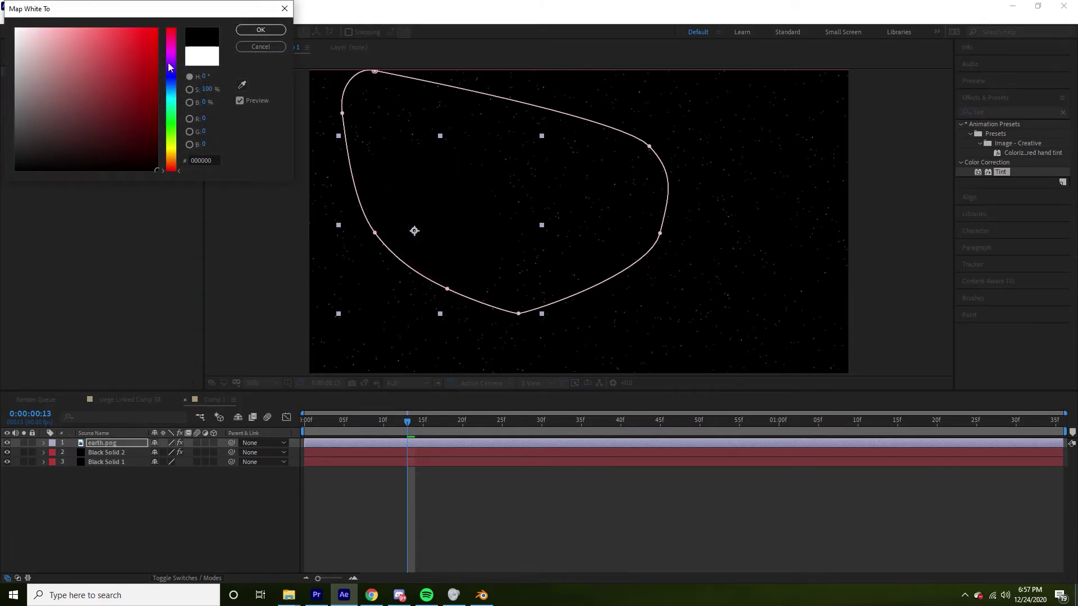
{"action": "left_click", "coordinate": [261, 29]}
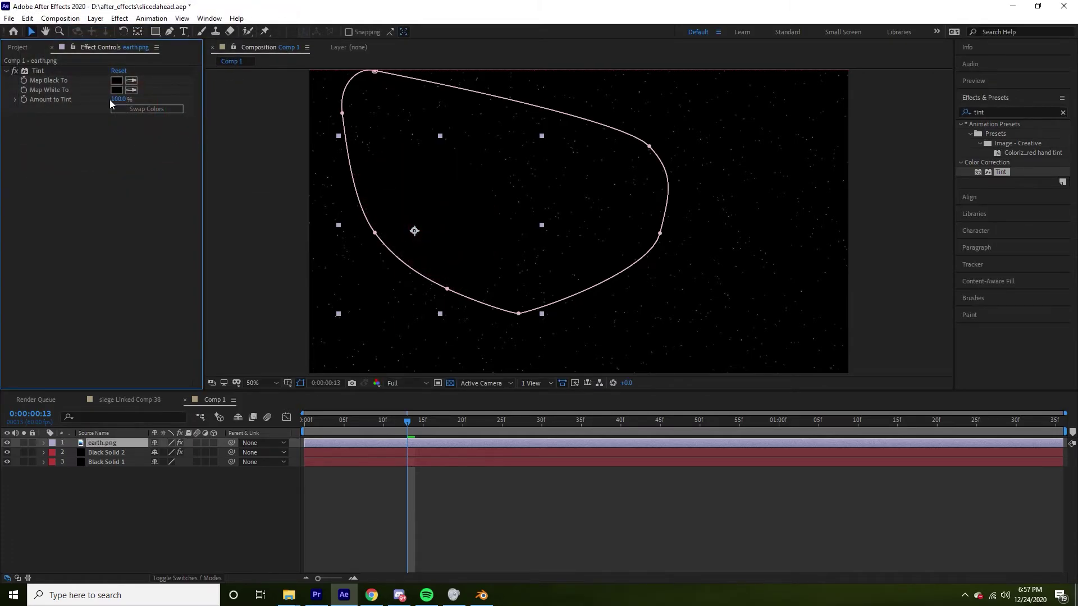
{"action": "mouse_move", "coordinate": [111, 104]}
{"action": "left_mouse_down"}
{"action": "mouse_move", "coordinate": [100, 109]}
{"action": "mouse_move", "coordinate": [115, 101]}
{"action": "left_mouse_up"}
{"action": "left_click", "coordinate": [32, 500]}
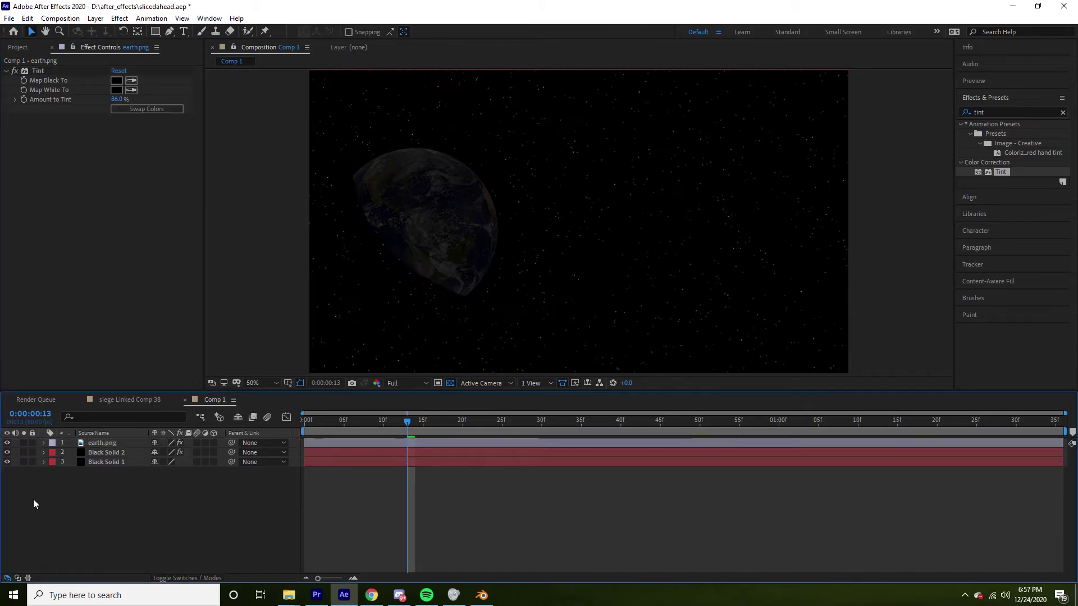
Set the Tint's Compositing Options mask reference to Mask 1
{"action": "left_click", "coordinate": [44, 443]}
{"action": "left_click", "coordinate": [53, 462]}
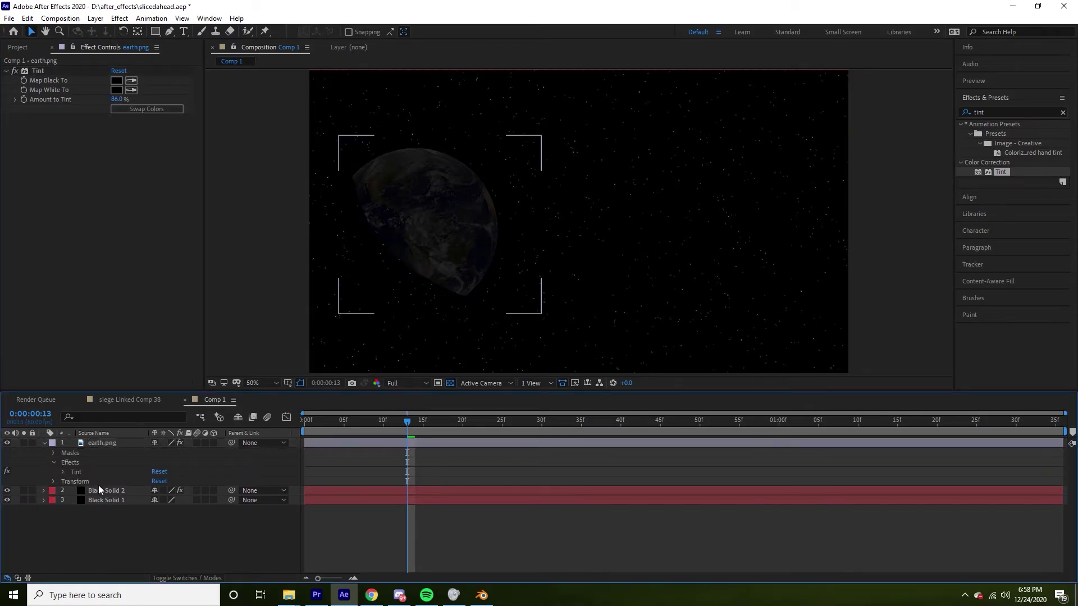
{"action": "left_click", "coordinate": [62, 472]}
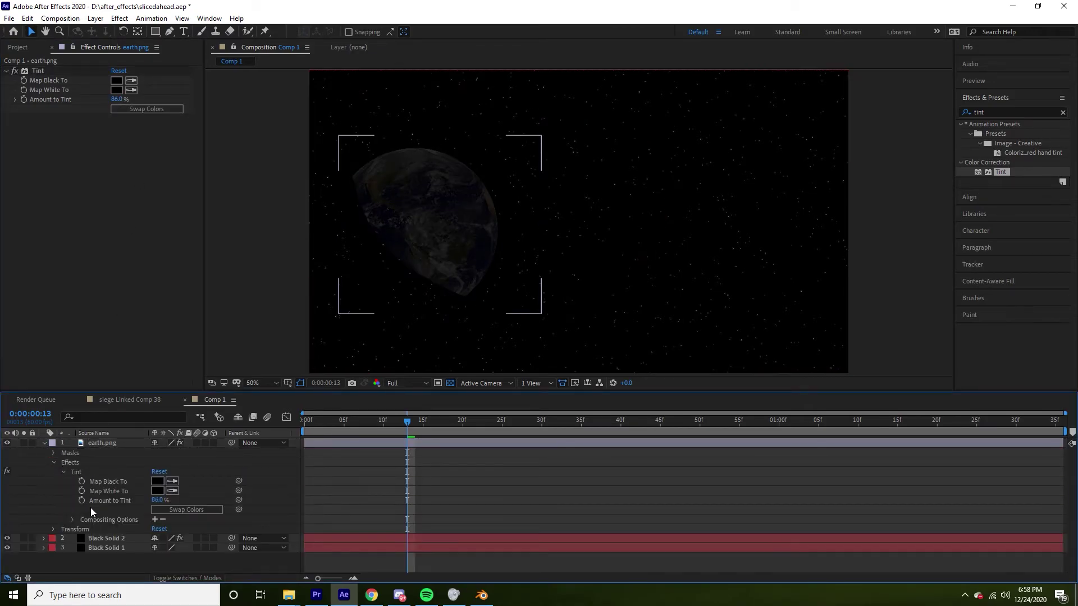
{"action": "left_click", "coordinate": [156, 520]}
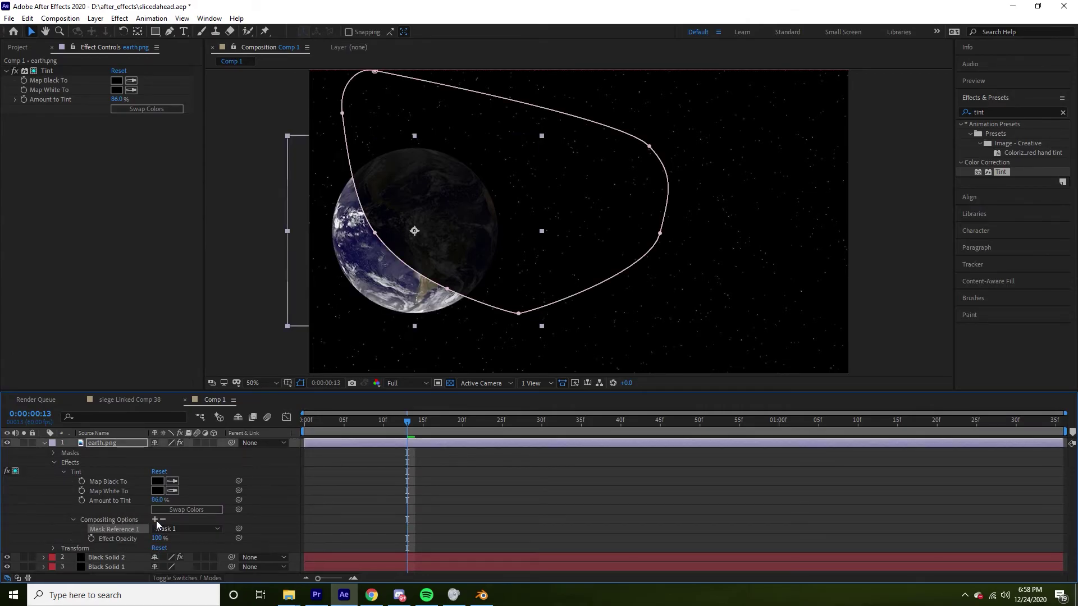
{"action": "left_click", "coordinate": [186, 529]}
{"action": "left_click", "coordinate": [186, 512]}
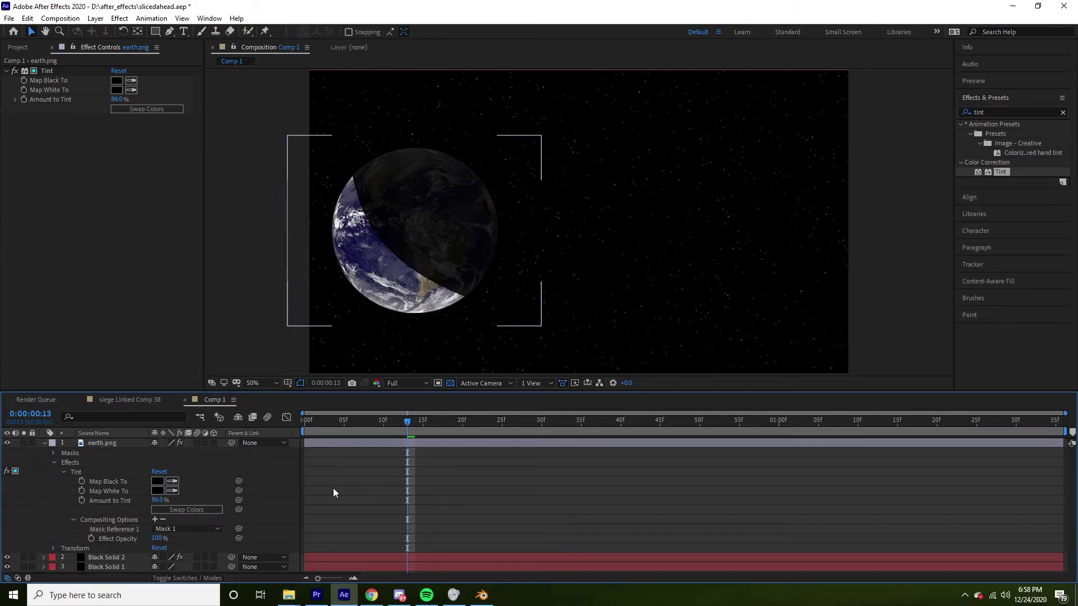
Feather Mask 1 to about 87 pixels for a soft shadow edge
{"action": "left_click", "coordinate": [54, 453]}
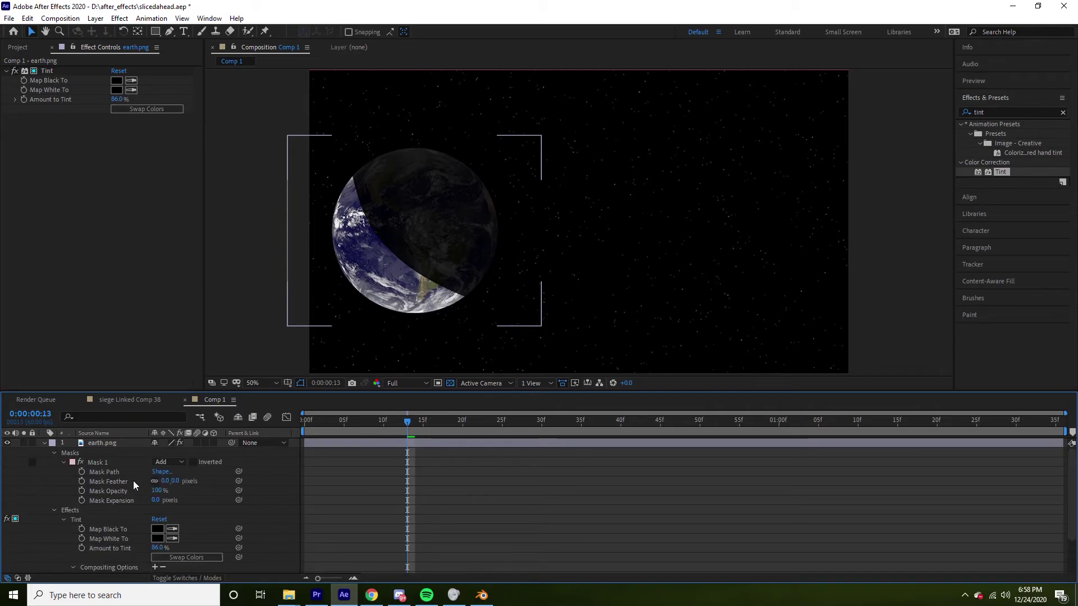
{"action": "left_click_drag", "start_coordinate": [171, 484], "coordinate": [210, 475]}
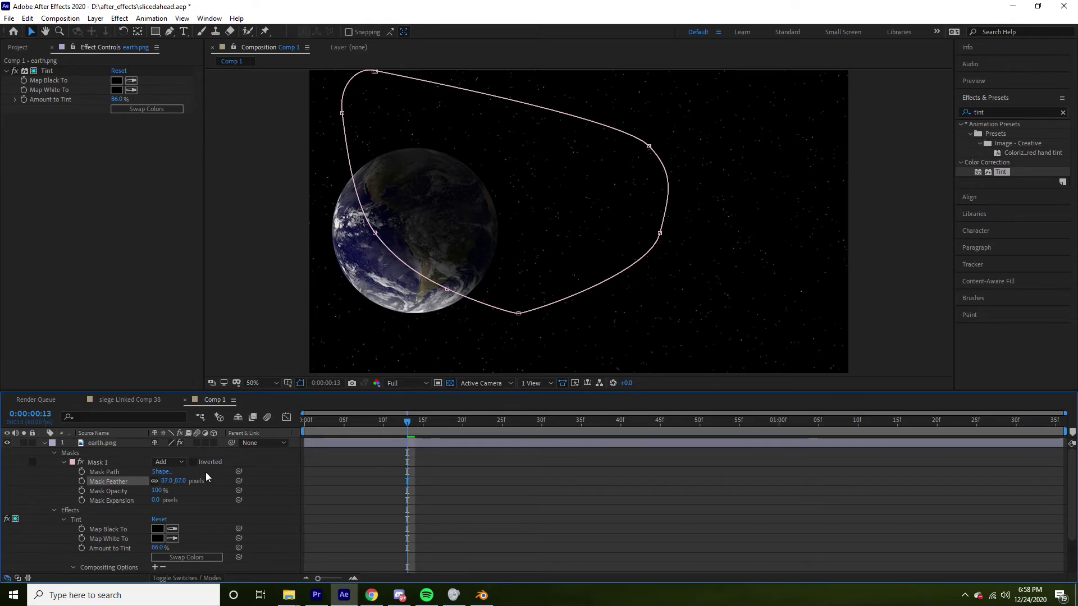
{"action": "left_click", "coordinate": [424, 447]}
Raise Amount to Tint to 90%, check the shadow edge zoomed in, and collapse earth.png
{"action": "left_click", "coordinate": [372, 506]}
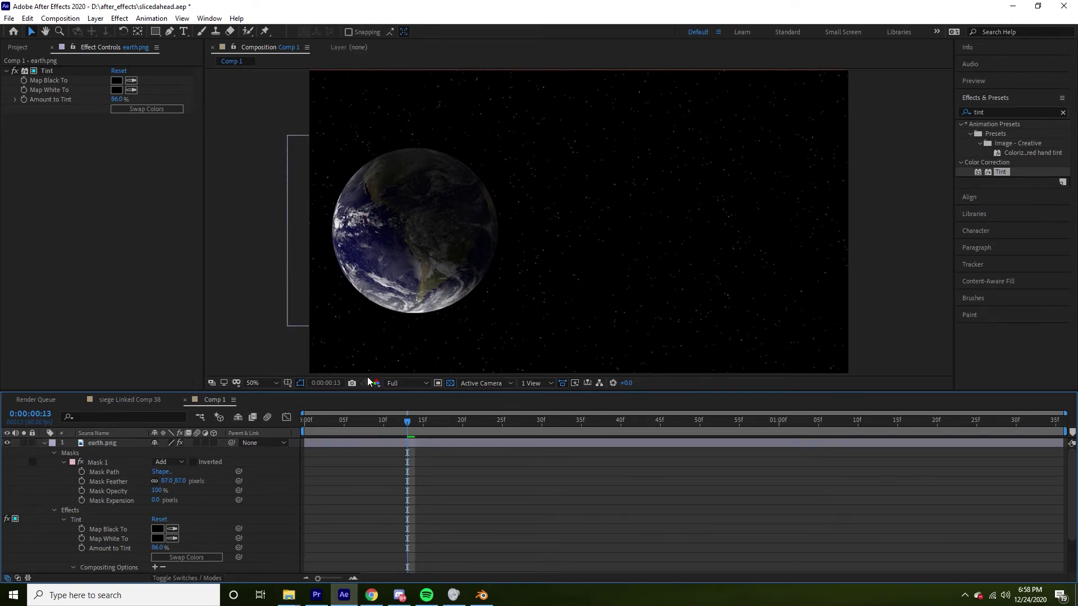
{"action": "scroll", "coordinate": [503, 157], "scroll_direction": "down", "scroll_amount": 2}
{"action": "scroll", "coordinate": [501, 153], "scroll_direction": "up", "scroll_amount": 5}
{"action": "scroll", "coordinate": [489, 162], "scroll_direction": "down", "scroll_amount": 3}
{"action": "left_click_drag", "start_coordinate": [121, 100], "coordinate": [133, 100]}
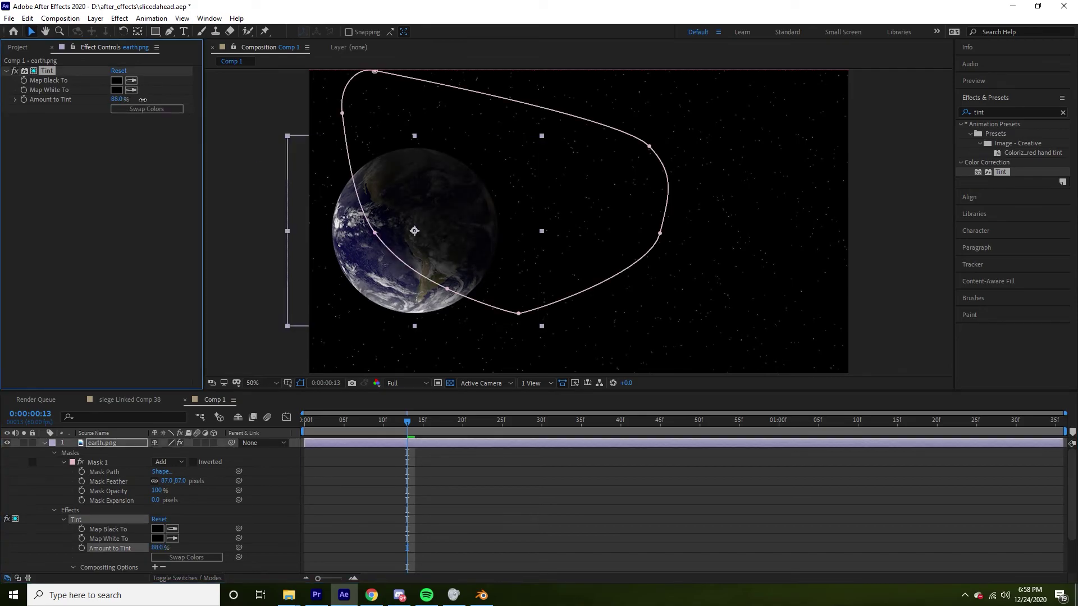
{"action": "left_click", "coordinate": [497, 484]}
{"action": "key", "text": "period"}
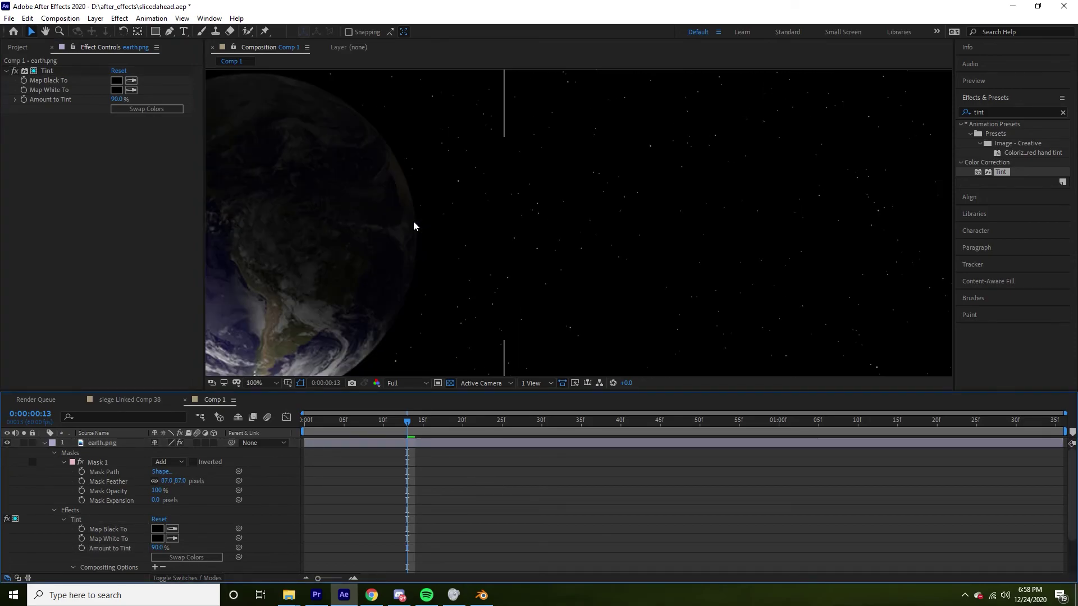
{"action": "key", "text": "comma"}
{"action": "key", "text": "comma"}
{"action": "key", "text": "comma"}
{"action": "key", "text": "comma"}
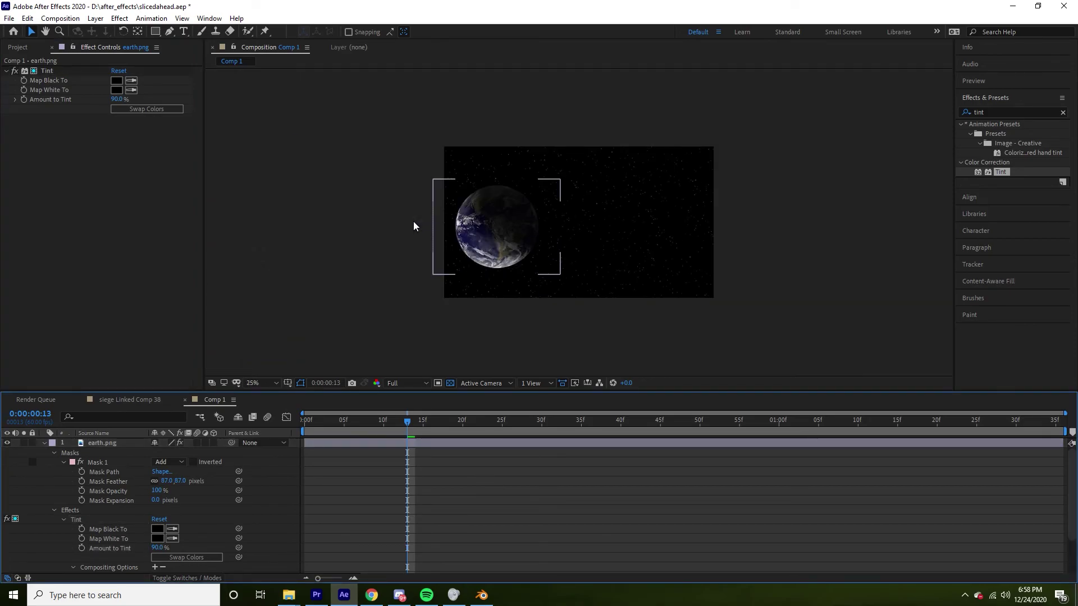
{"action": "left_click", "coordinate": [43, 443]}
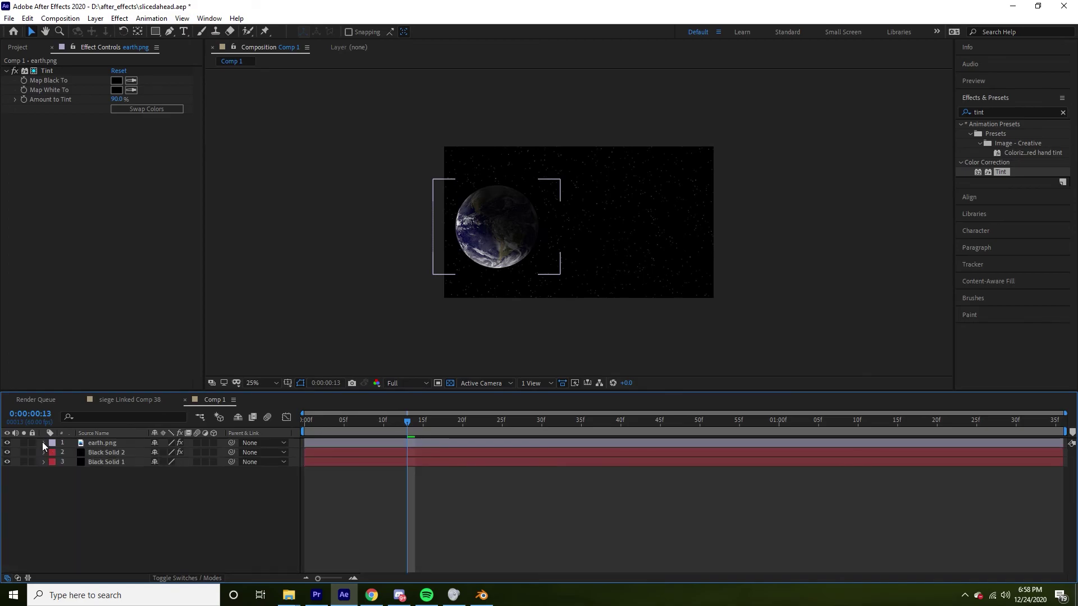